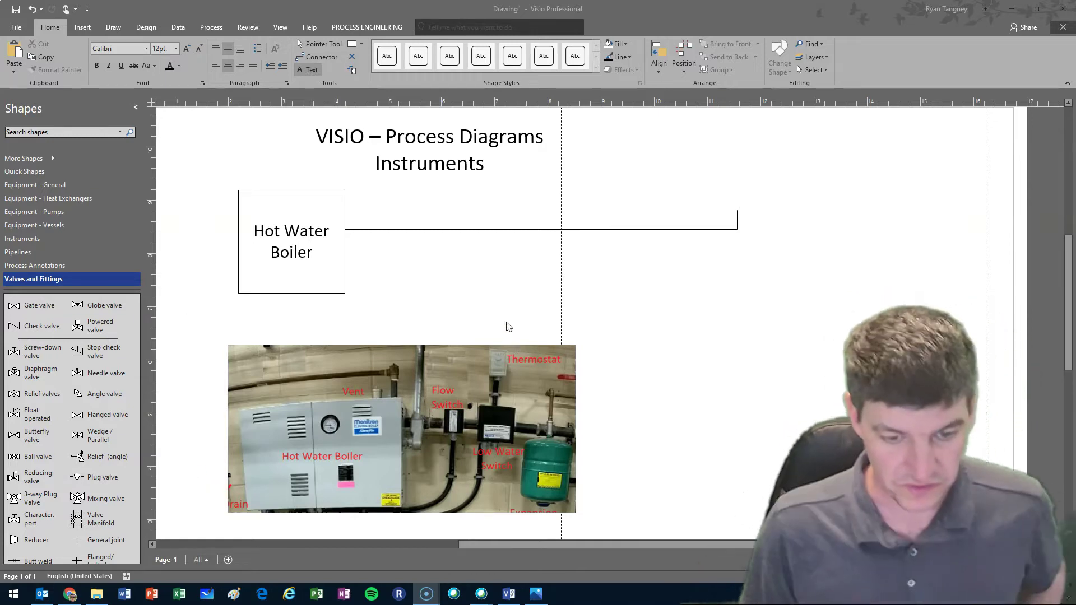
Place an Indicator bubble from the Instruments stencil just below the boiler pipeline
{"action": "scroll", "coordinate": [437, 338], "scroll_direction": "up", "scroll_amount": 1}
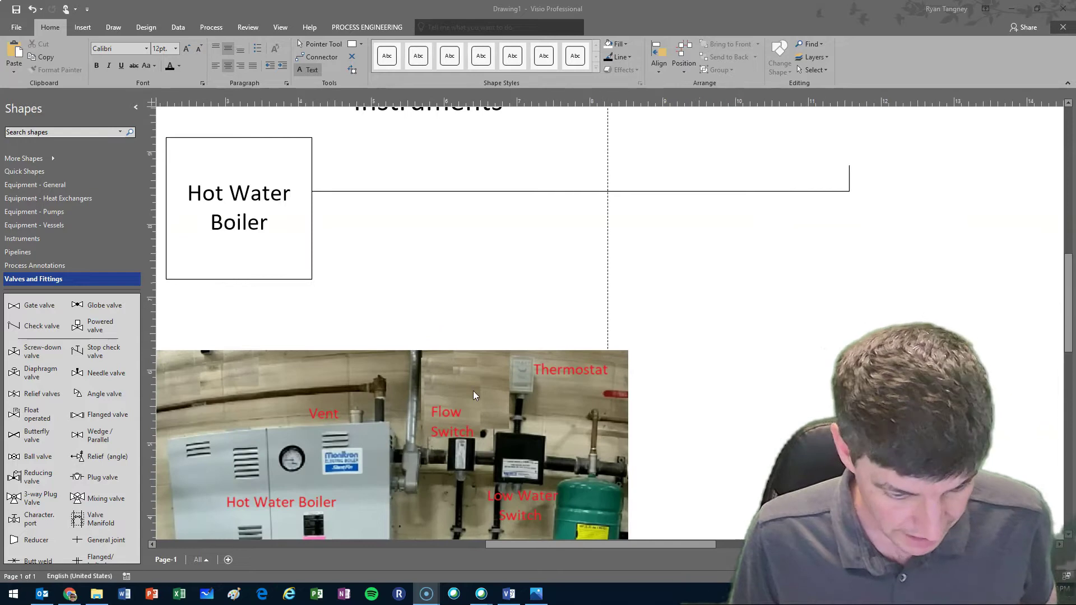
{"action": "left_click", "coordinate": [1067, 275]}
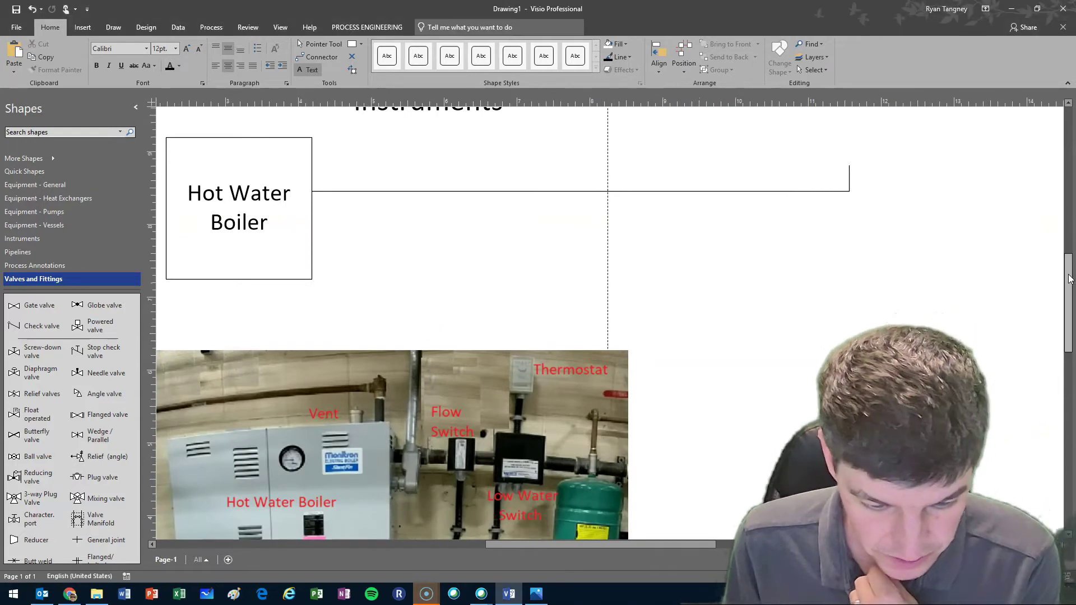
{"action": "left_click_drag", "start_coordinate": [1072, 289], "coordinate": [1072, 311]}
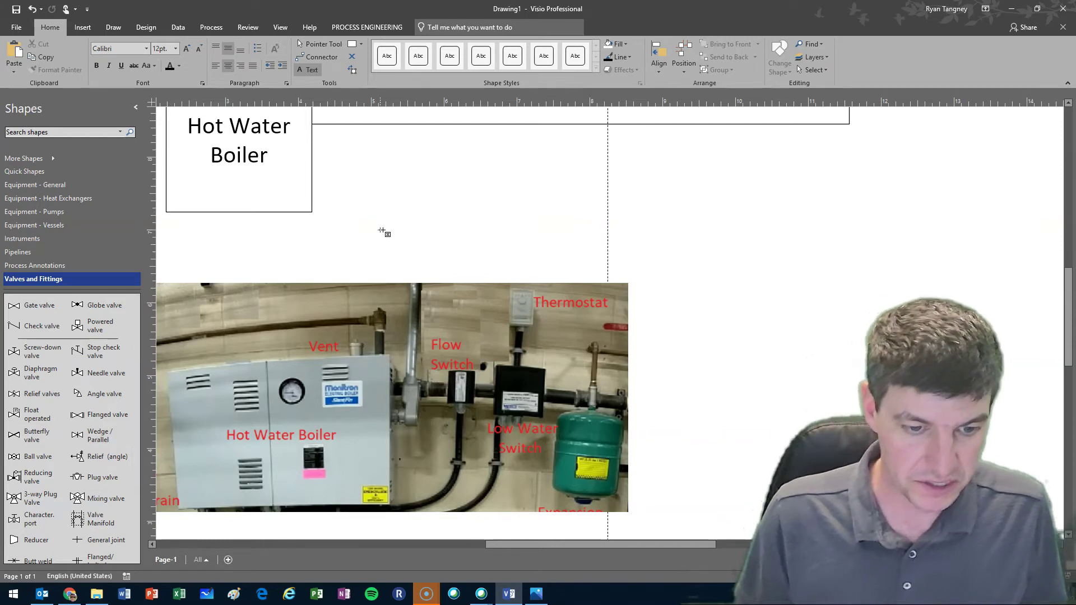
{"action": "scroll", "coordinate": [384, 233], "scroll_direction": "up", "scroll_amount": 2}
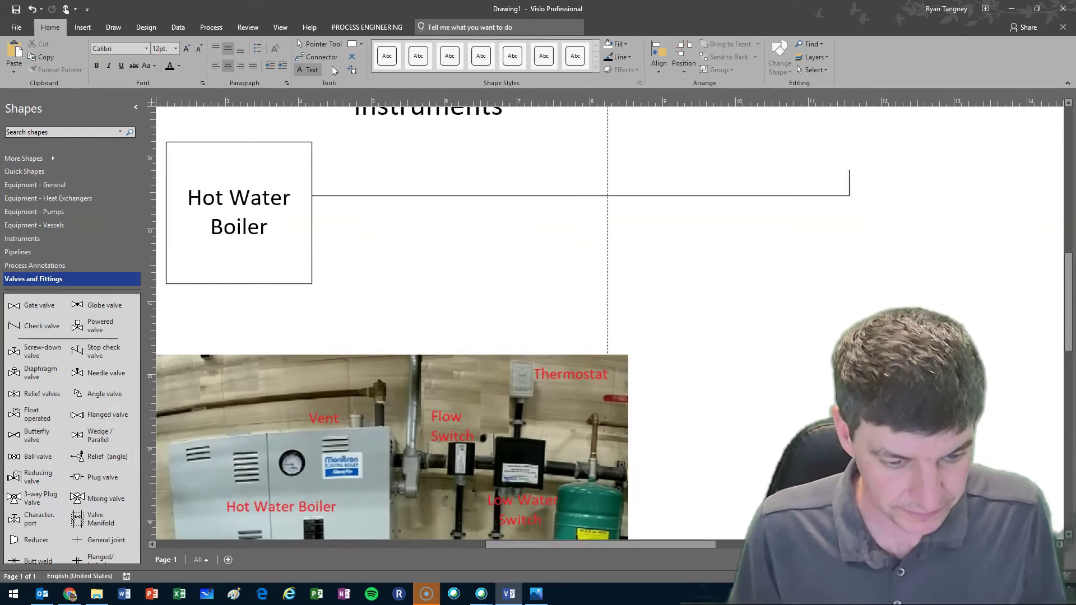
{"action": "left_click", "coordinate": [298, 40]}
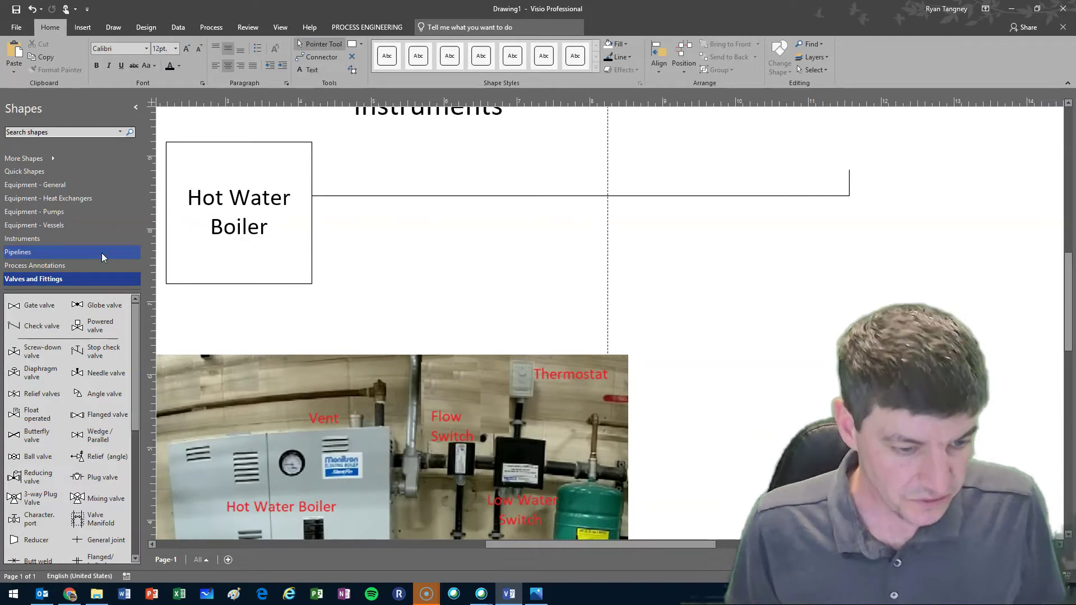
{"action": "left_click", "coordinate": [29, 241]}
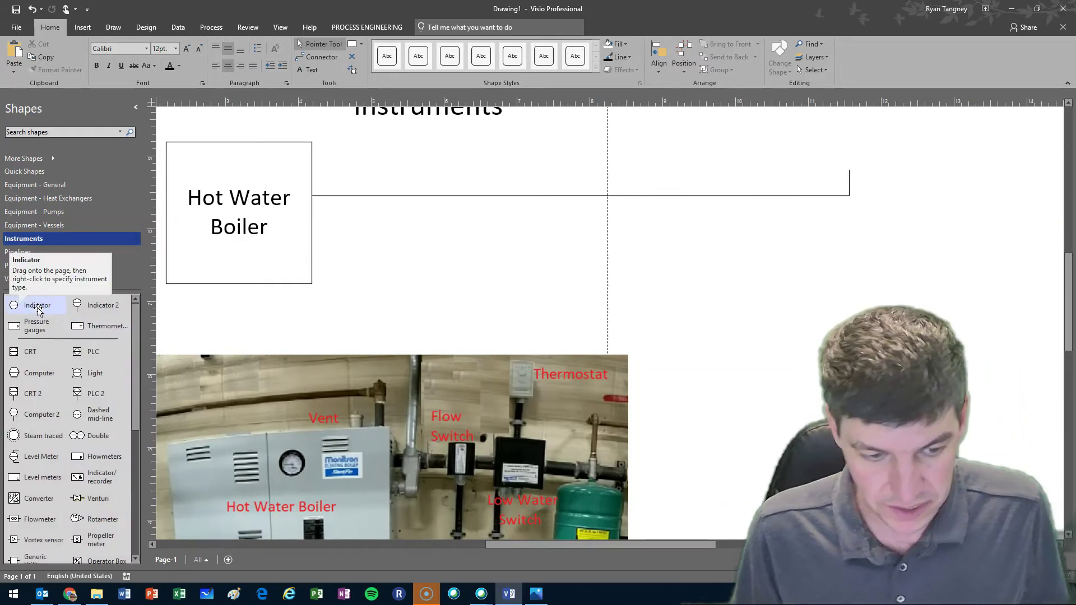
{"action": "left_click_drag", "start_coordinate": [36, 309], "coordinate": [372, 230]}
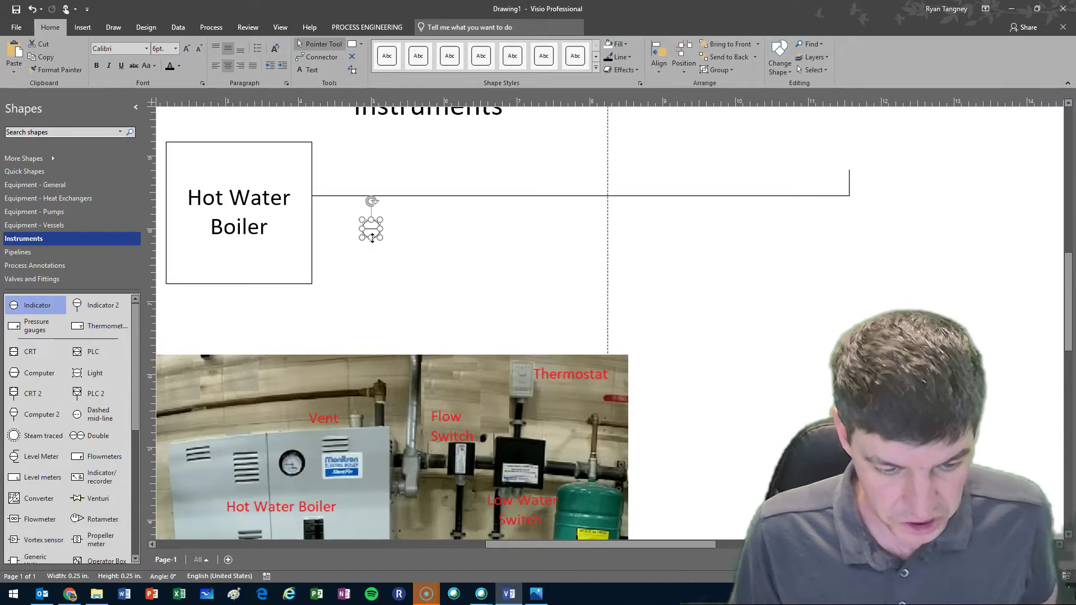
{"action": "scroll", "coordinate": [374, 230], "scroll_direction": "up", "scroll_amount": 1}
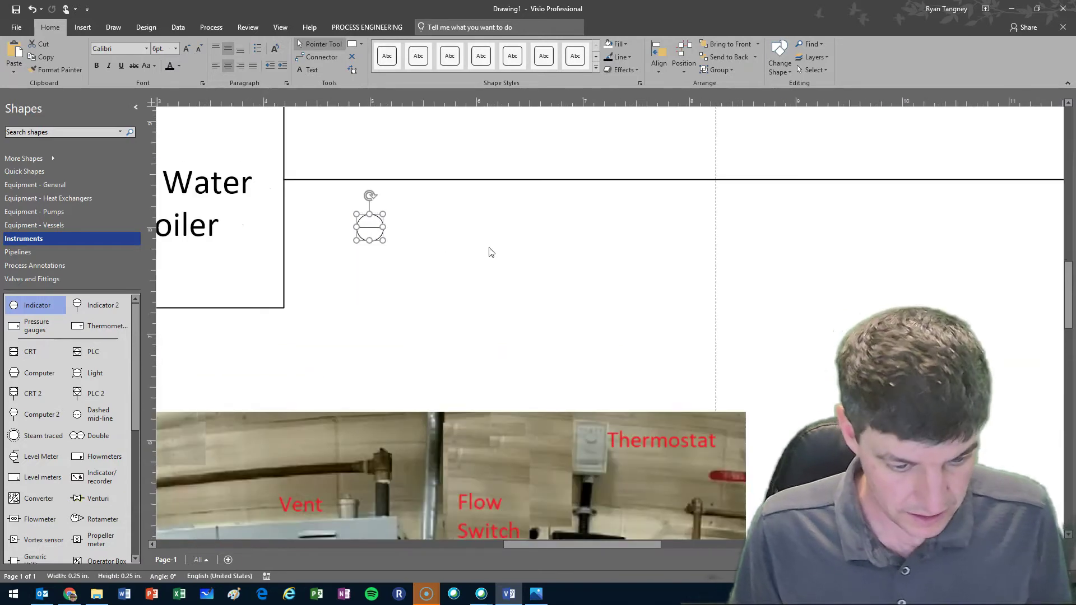
{"action": "left_click", "coordinate": [452, 253]}
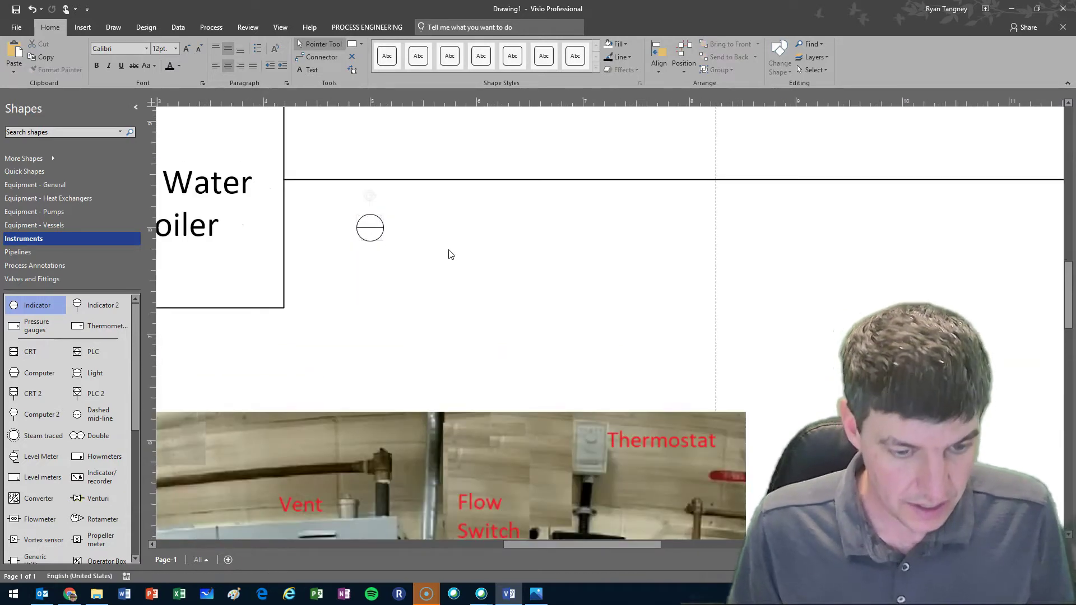
Set the indicator bubble's instrument data to Local with instrument type FS
{"action": "right_click", "coordinate": [370, 231]}
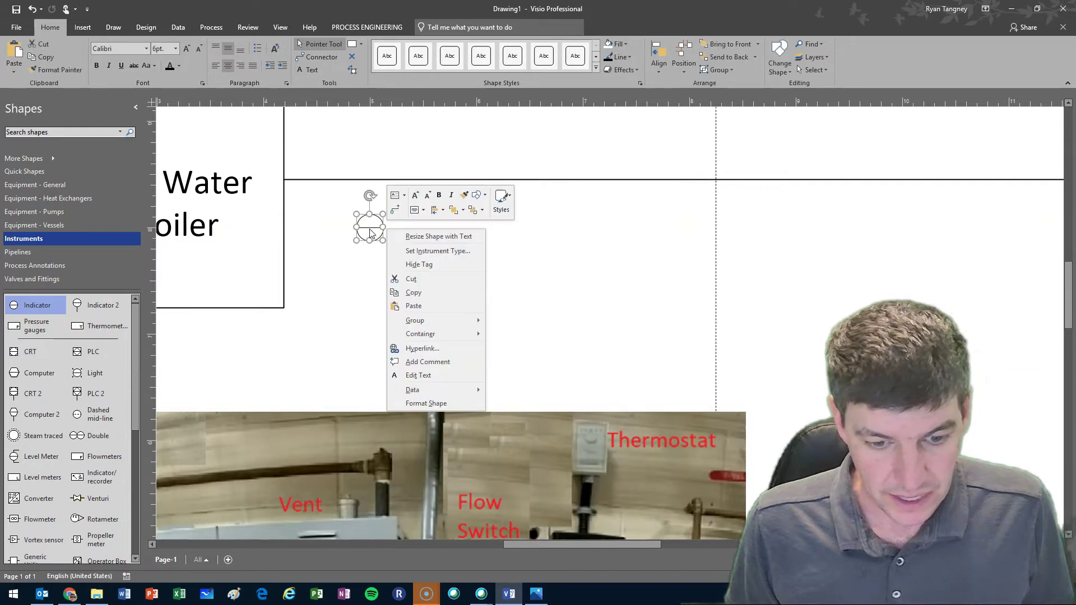
{"action": "left_click", "coordinate": [445, 253]}
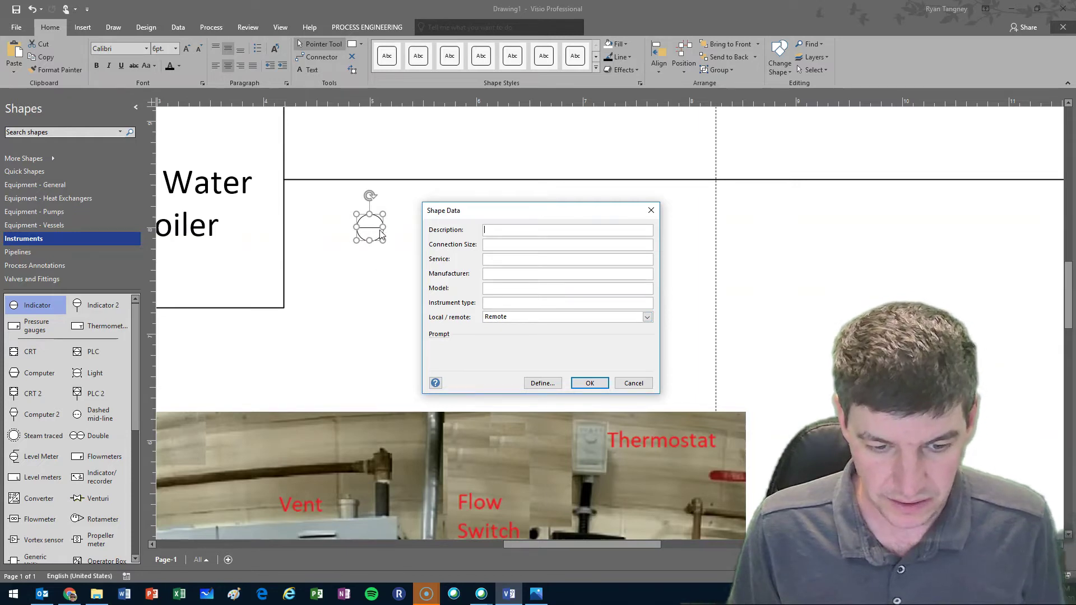
{"action": "left_click", "coordinate": [519, 318]}
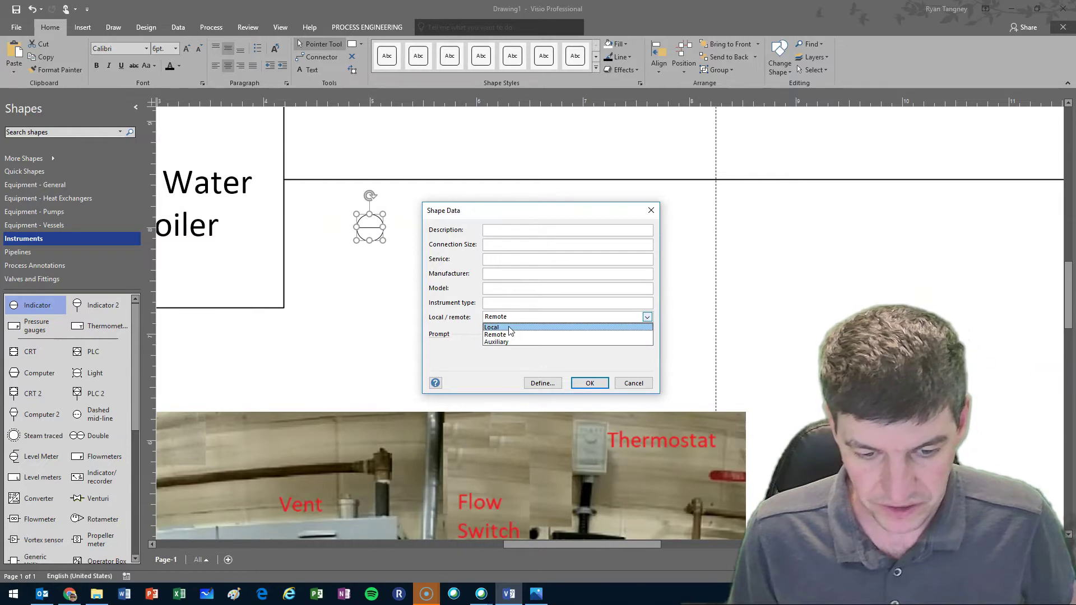
{"action": "left_click", "coordinate": [508, 326]}
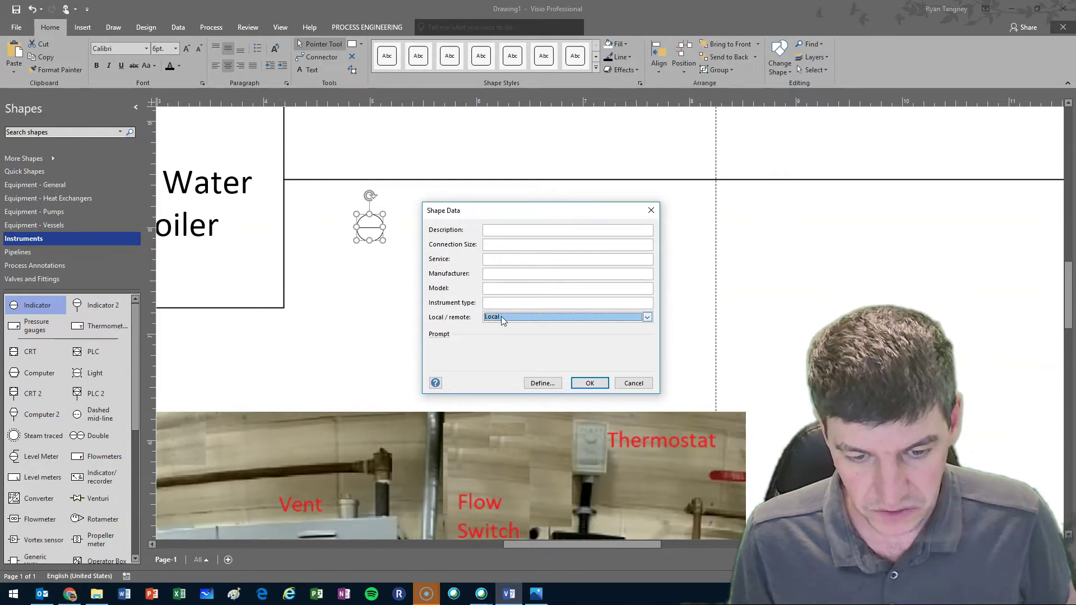
{"action": "left_click", "coordinate": [504, 302]}
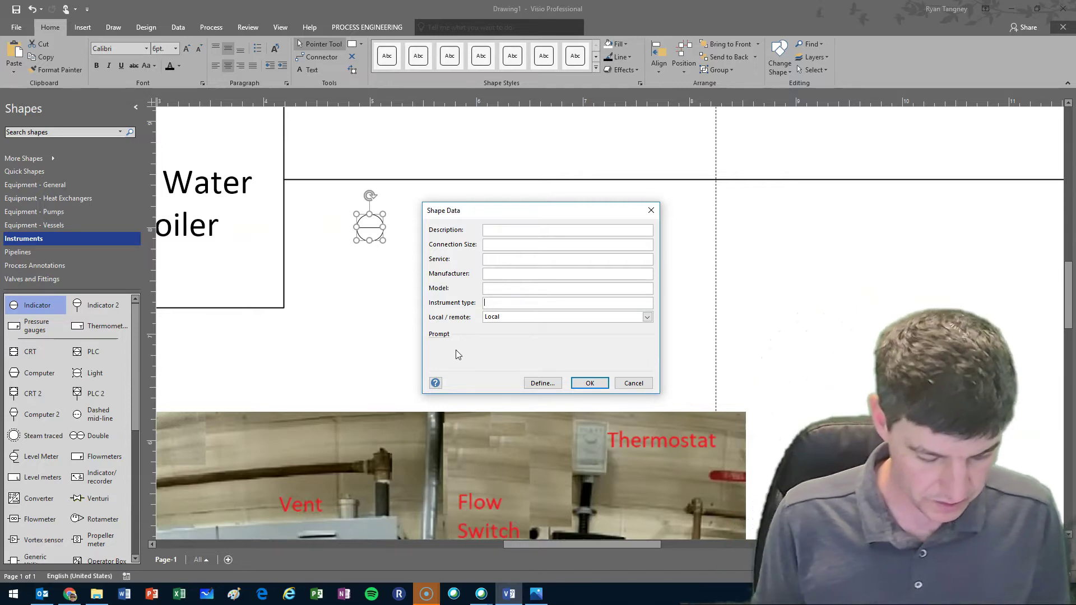
{"action": "type", "text": "FS"}
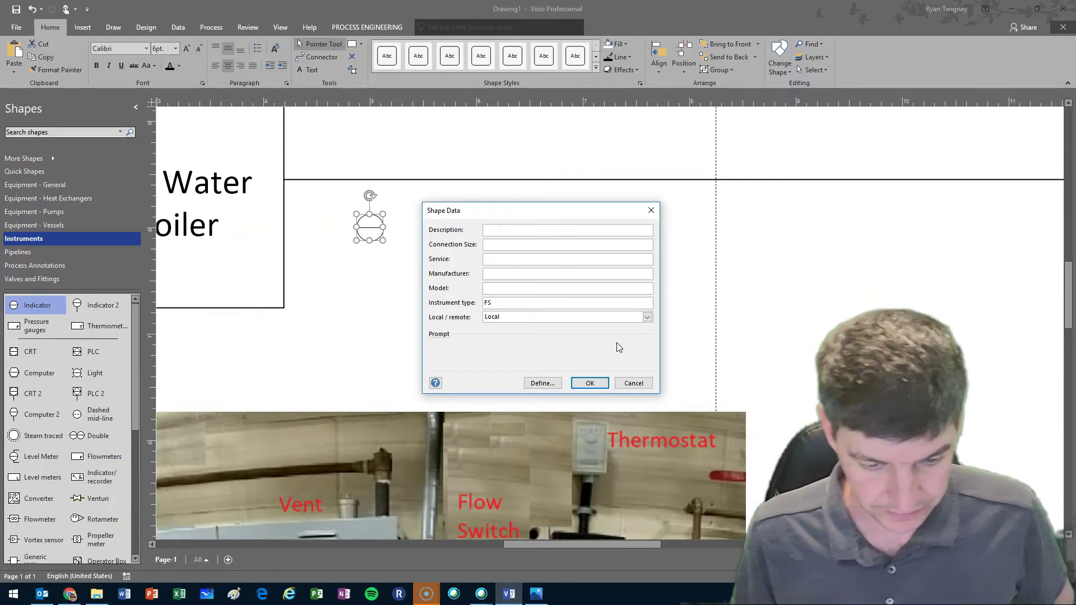
{"action": "left_click", "coordinate": [591, 383]}
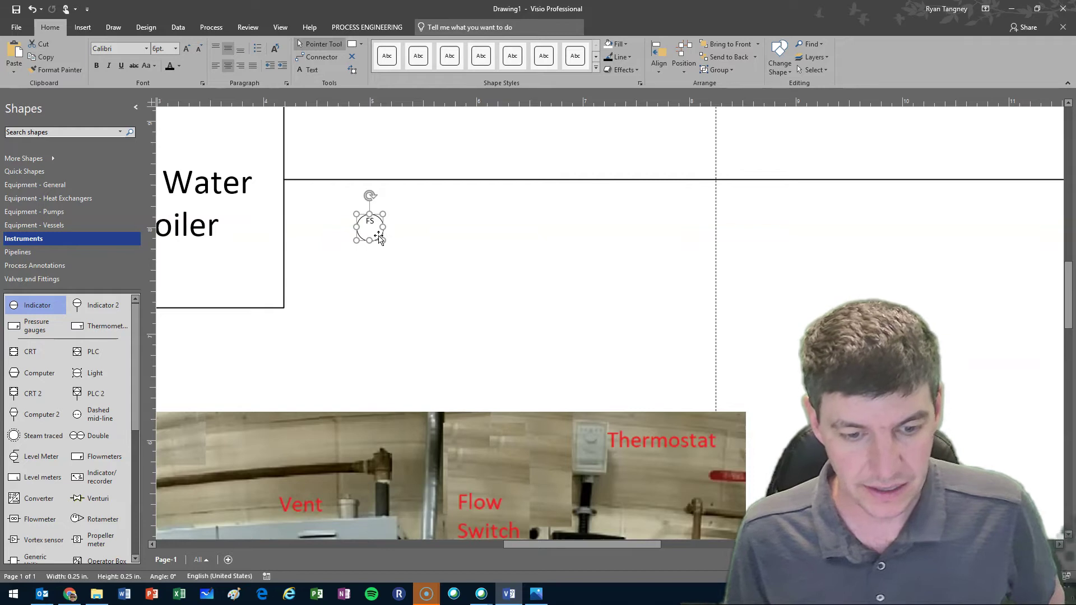
Enlarge the FS label, then connect the bubble up to the pipeline and over to the boiler
{"action": "left_click", "coordinate": [187, 49]}
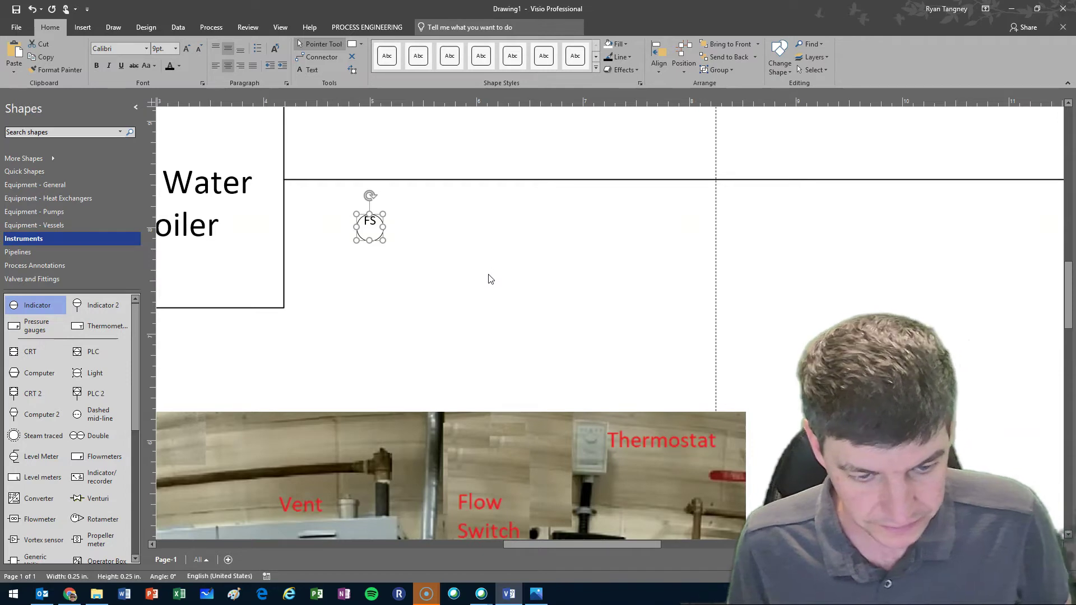
{"action": "left_click", "coordinate": [432, 250]}
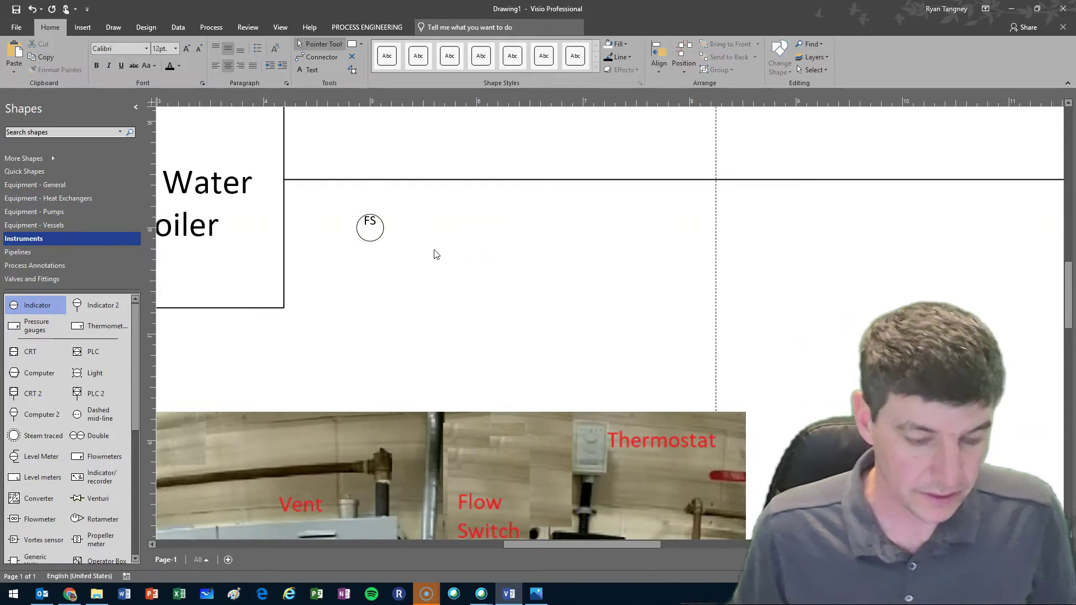
{"action": "left_click", "coordinate": [317, 58]}
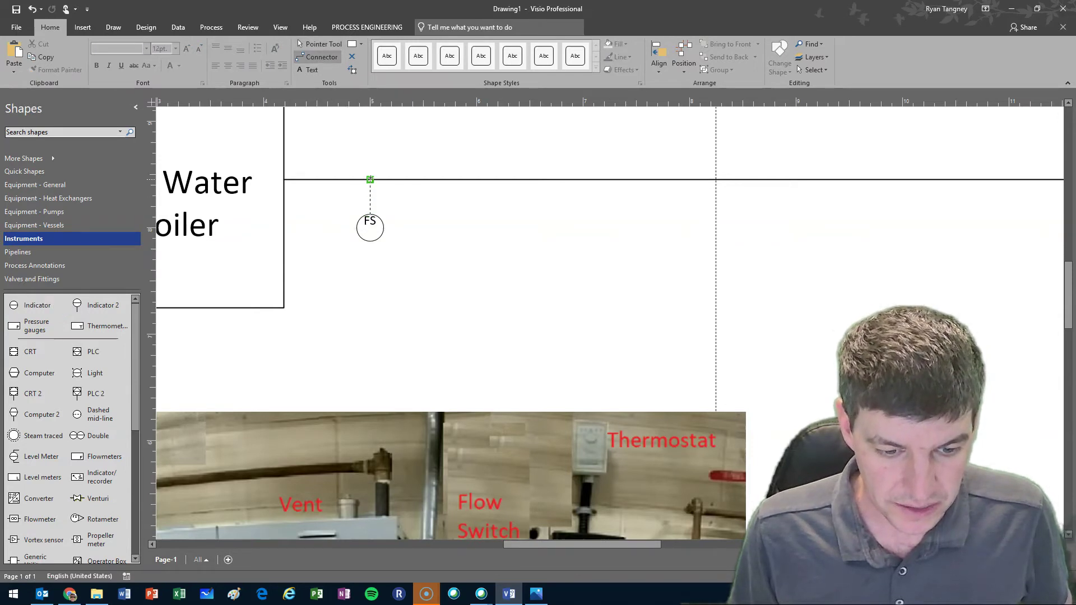
{"action": "left_click_drag", "start_coordinate": [370, 179], "coordinate": [370, 180]}
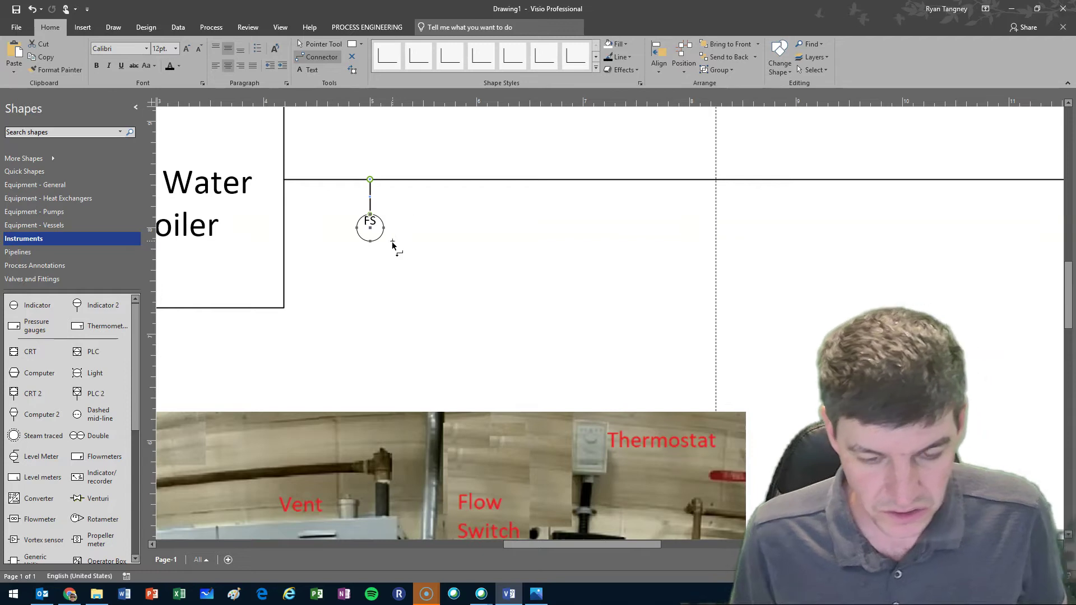
{"action": "left_click", "coordinate": [450, 290]}
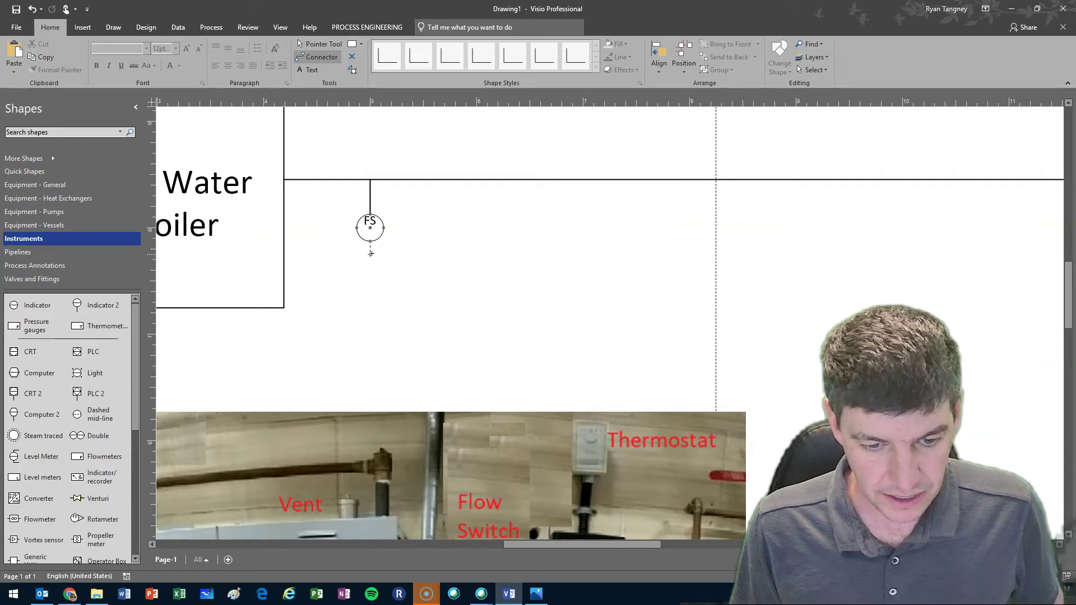
{"action": "left_click_drag", "start_coordinate": [302, 250], "coordinate": [283, 251]}
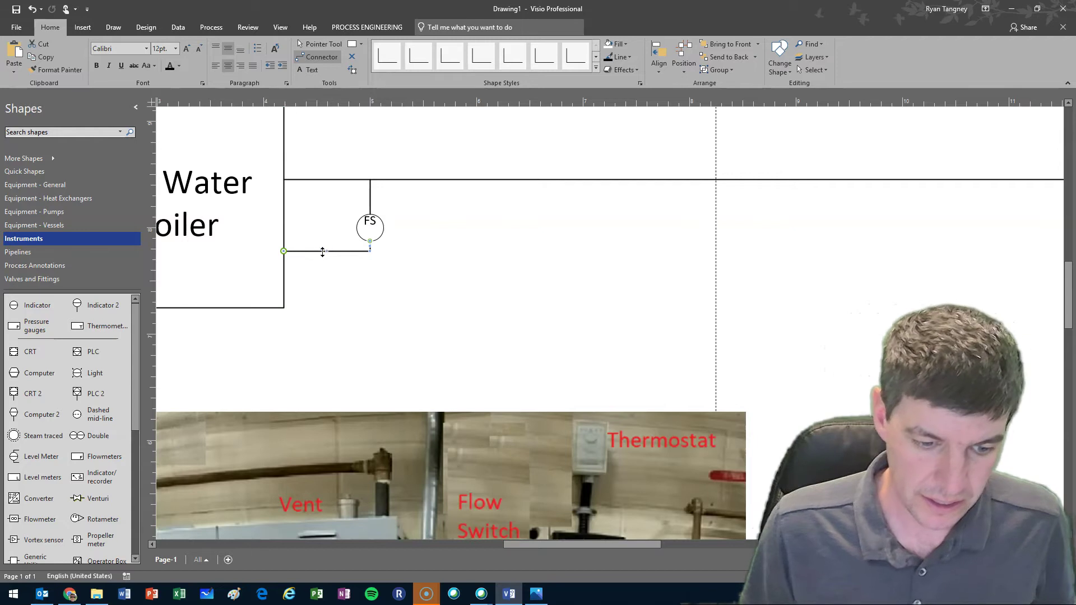
Give the FS-to-boiler connector the third dash style
{"action": "left_click", "coordinate": [630, 57]}
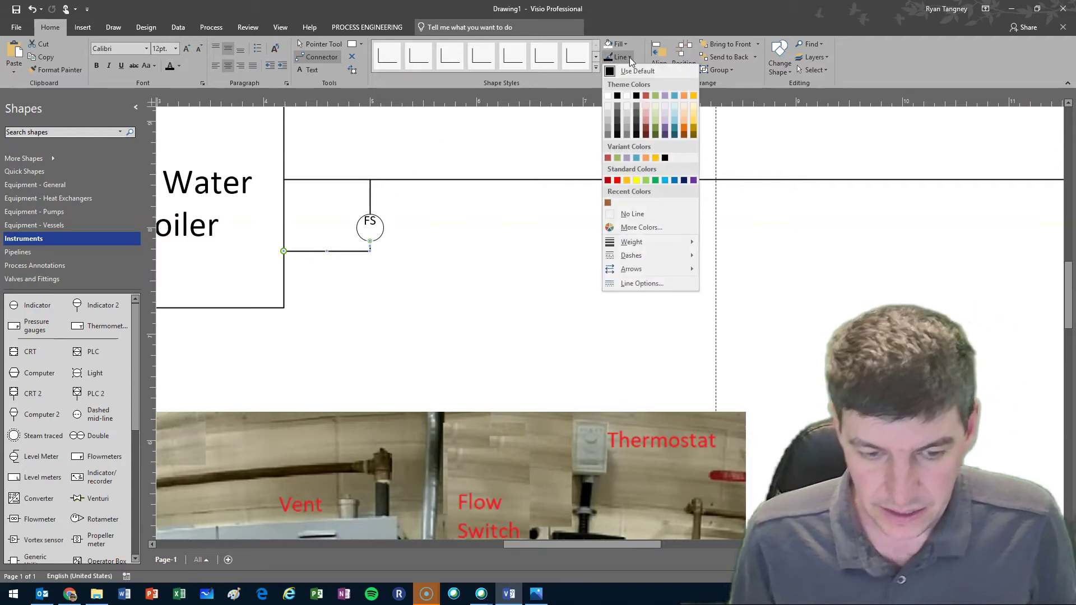
{"action": "mouse_move", "coordinate": [632, 257]}
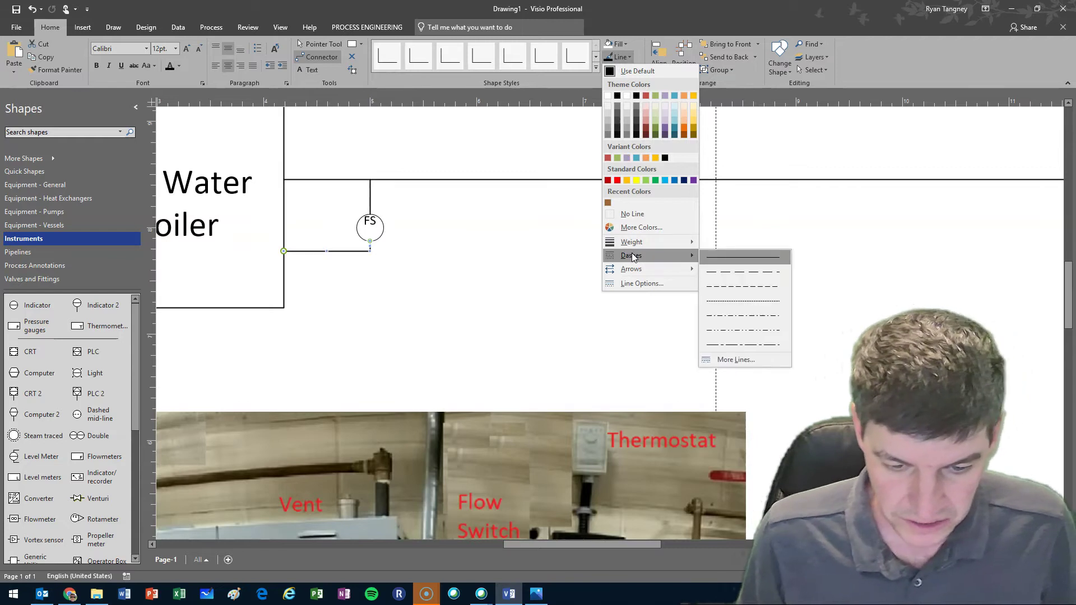
{"action": "left_click", "coordinate": [755, 288]}
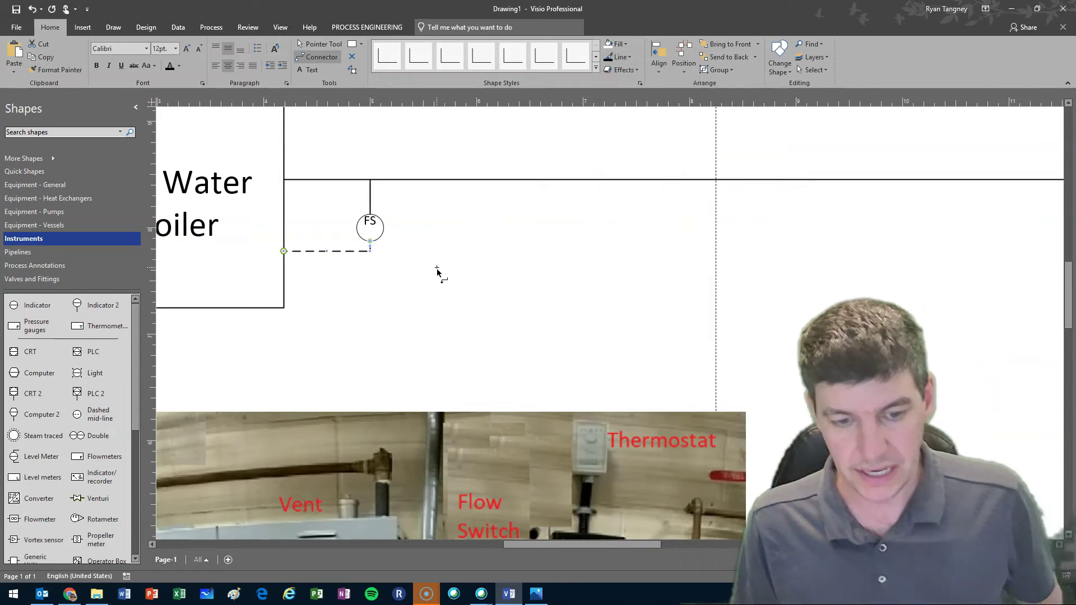
{"action": "left_click", "coordinate": [441, 302]}
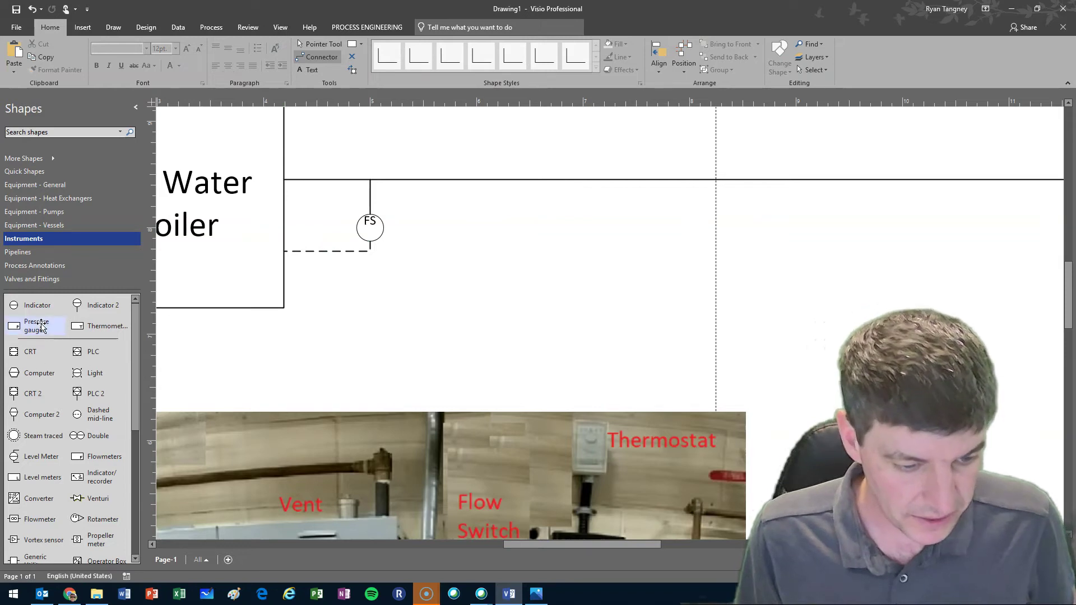
Add two indicator bubbles right of FS; make the first a Local LWS with an 8pt label
{"action": "left_click_drag", "start_coordinate": [32, 308], "coordinate": [409, 227]}
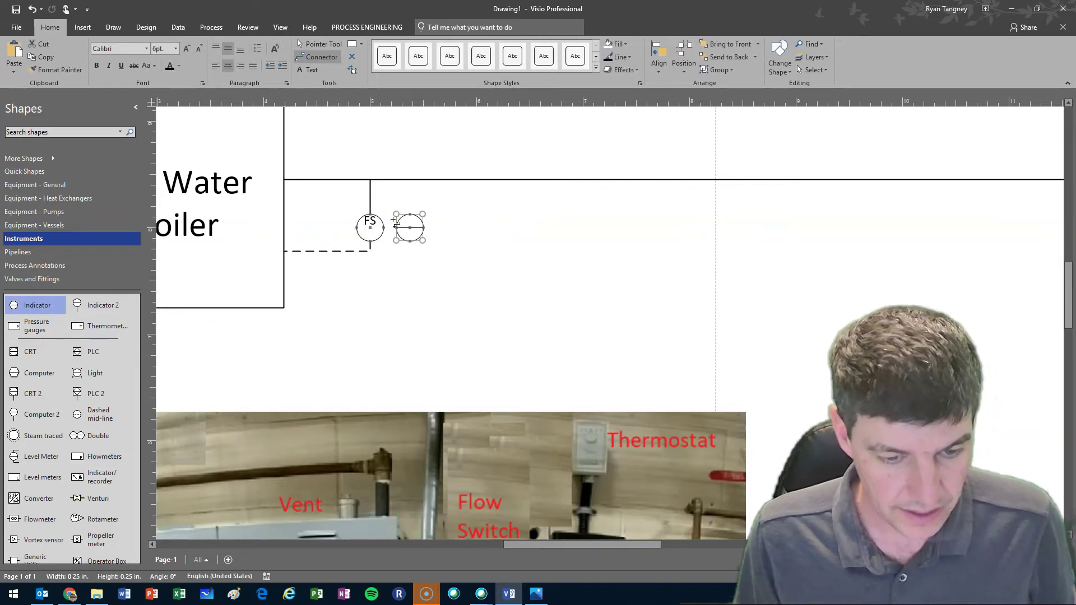
{"action": "left_click_drag", "start_coordinate": [28, 308], "coordinate": [457, 234]}
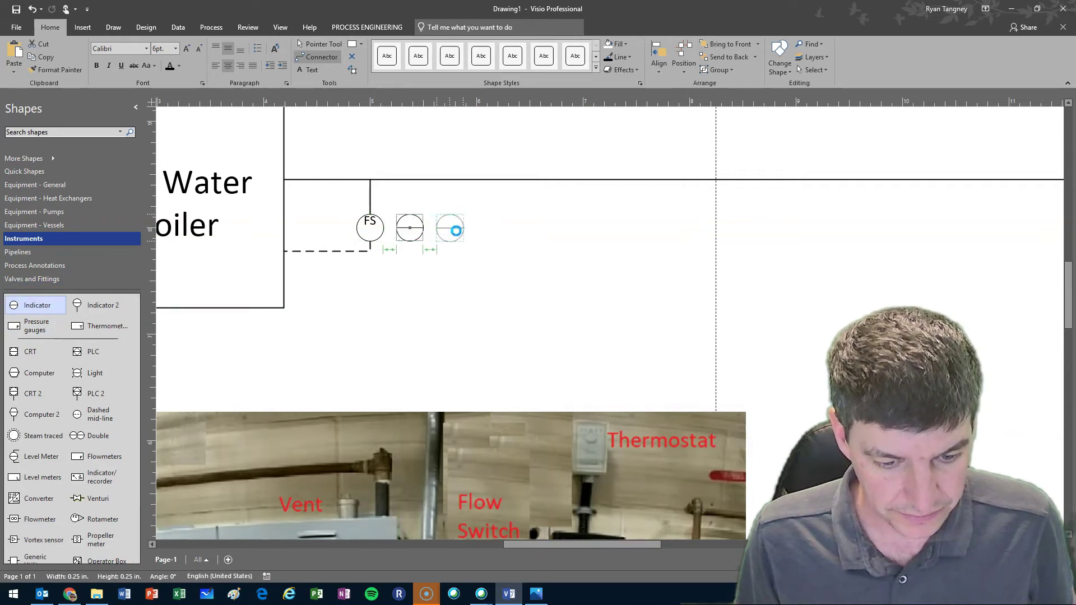
{"action": "right_click", "coordinate": [421, 227]}
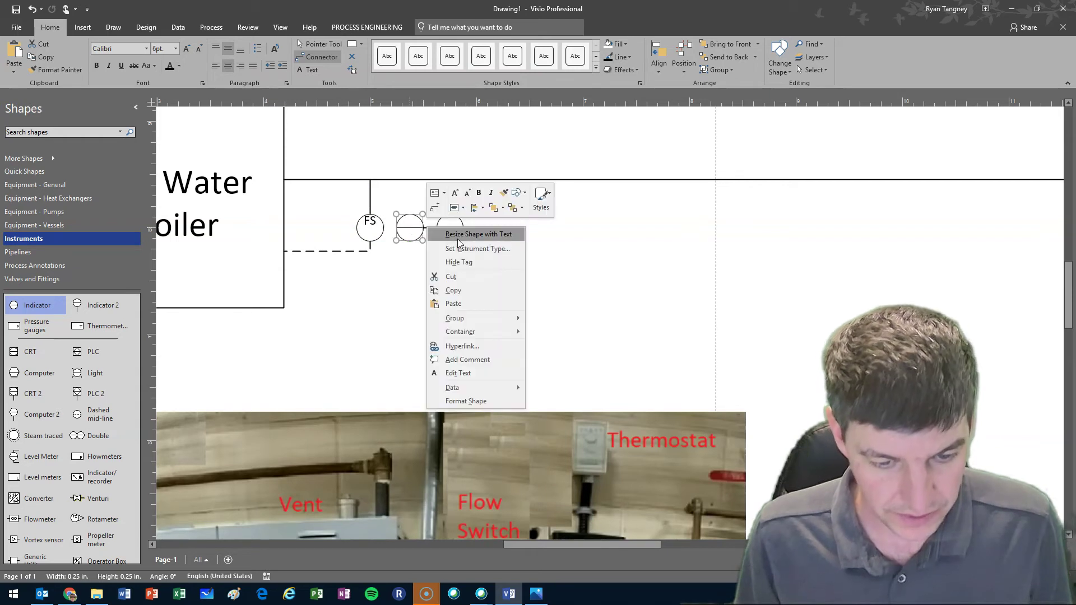
{"action": "left_click", "coordinate": [467, 253]}
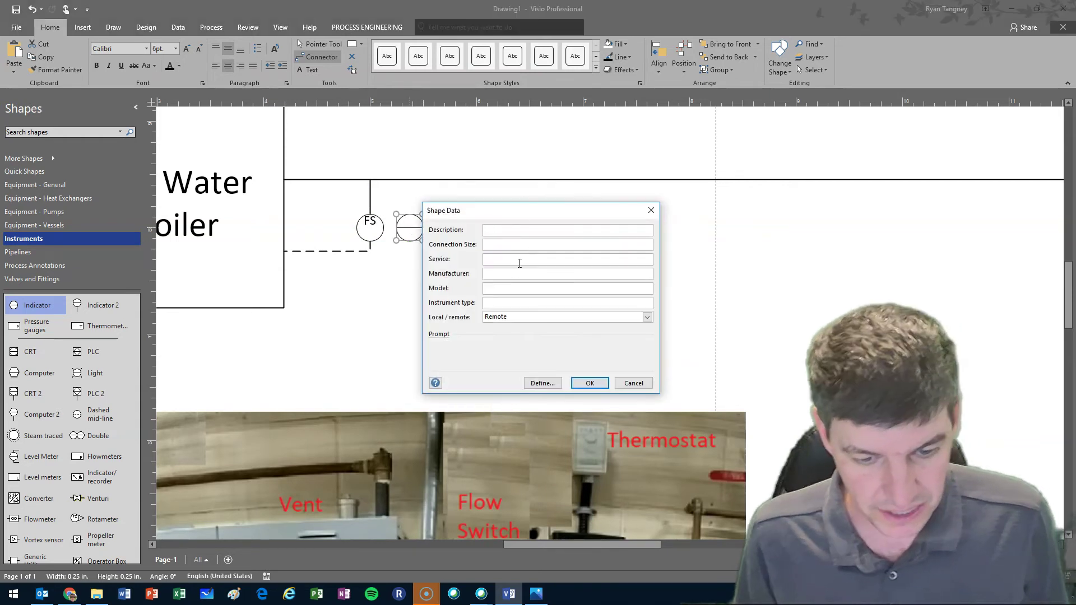
{"action": "left_click", "coordinate": [519, 317]}
{"action": "left_click", "coordinate": [503, 328]}
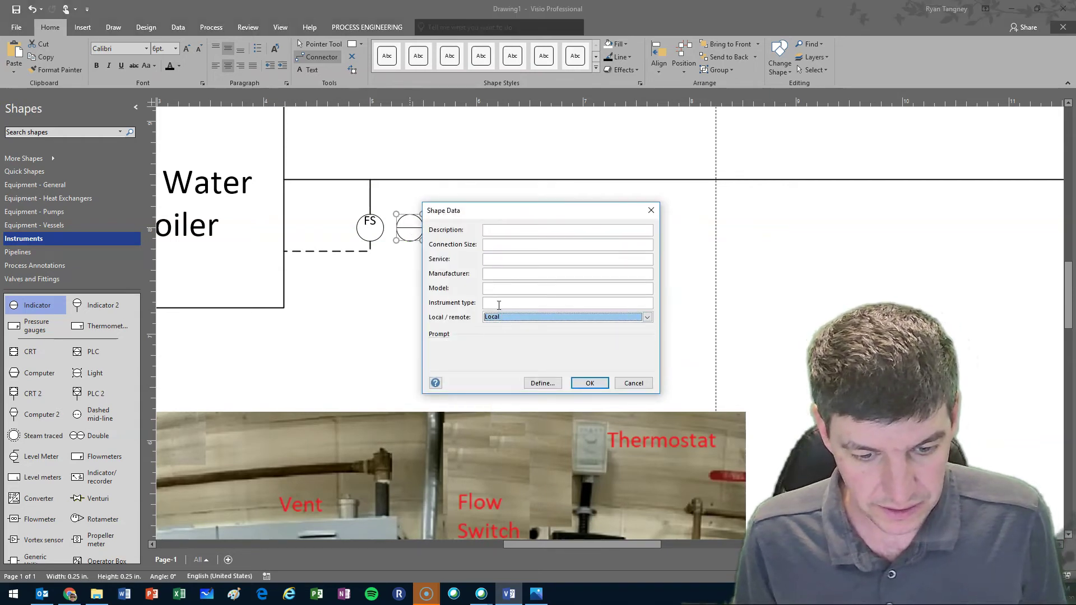
{"action": "left_click", "coordinate": [578, 303]}
{"action": "type", "text": "LWS"}
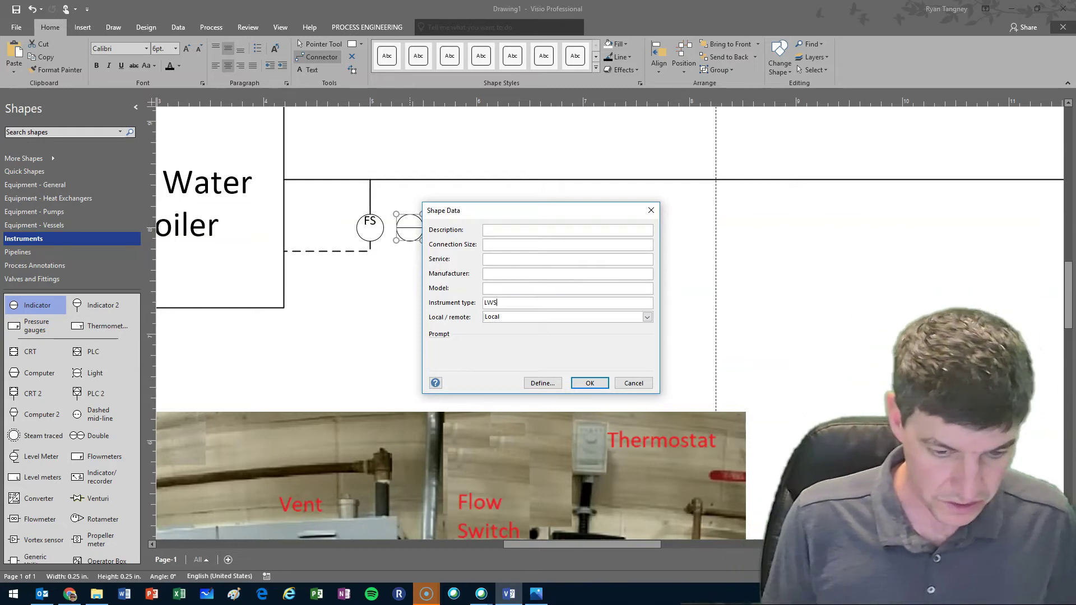
{"action": "left_click", "coordinate": [589, 383]}
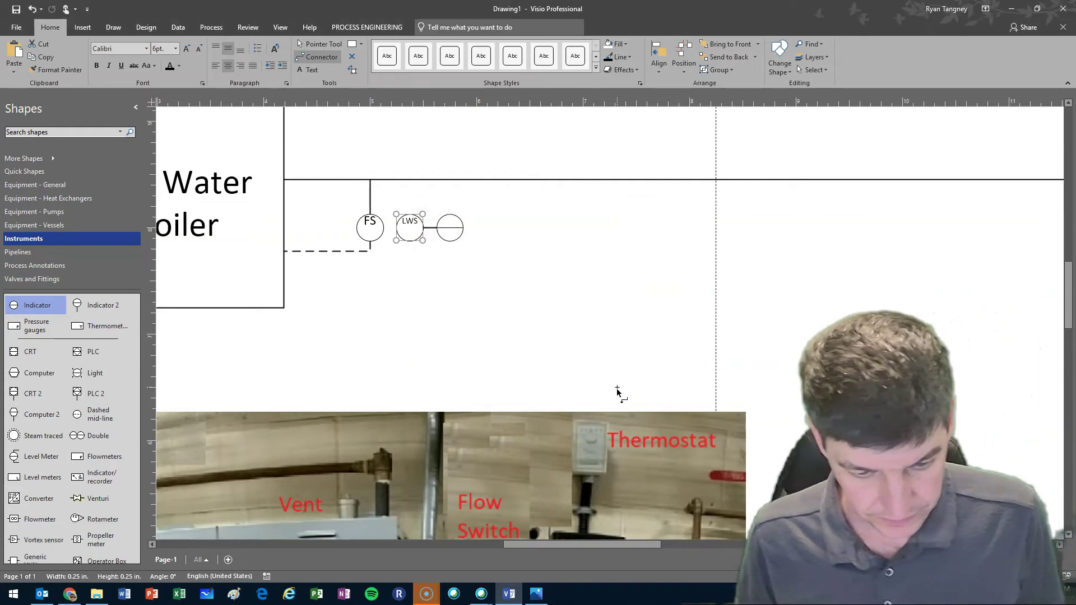
{"action": "left_click", "coordinate": [189, 48]}
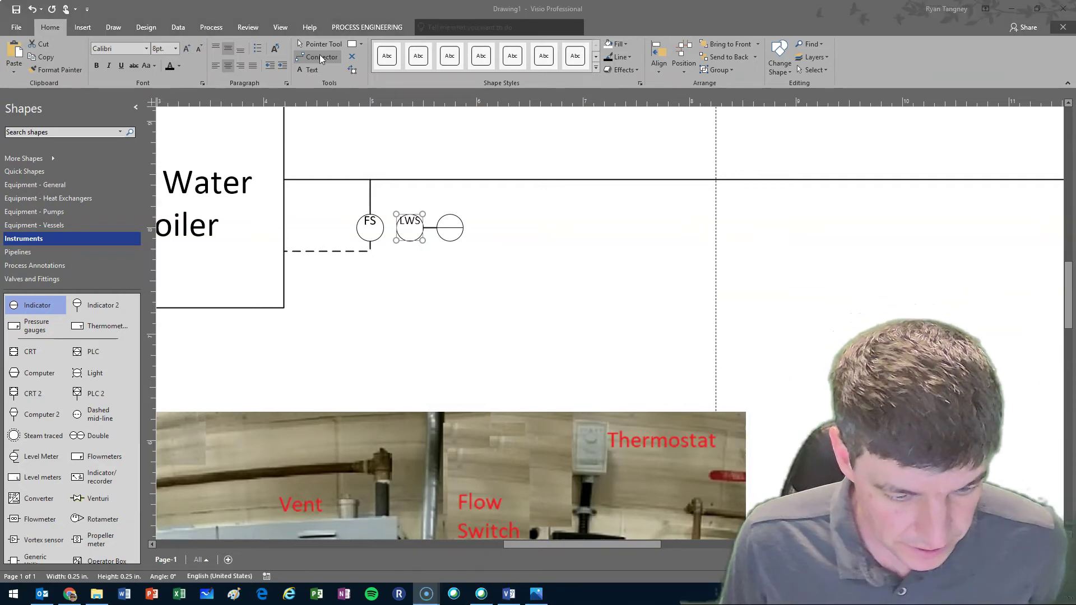
Connect the LWS bubble's top to the main pipe and try placing a major pipeline shape
{"action": "left_click", "coordinate": [355, 85]}
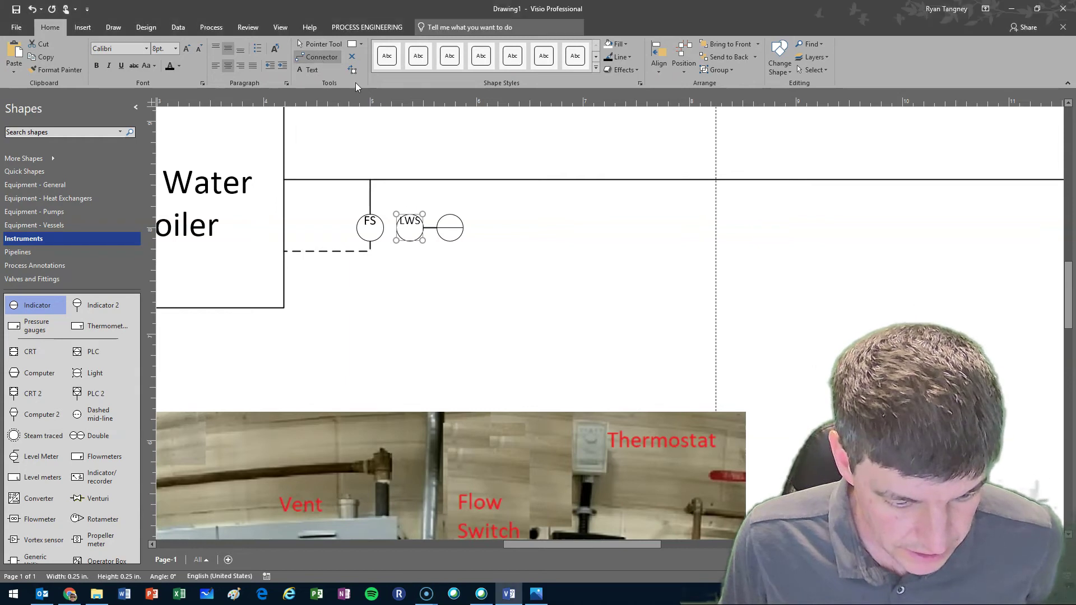
{"action": "left_click_drag", "start_coordinate": [411, 213], "coordinate": [410, 180]}
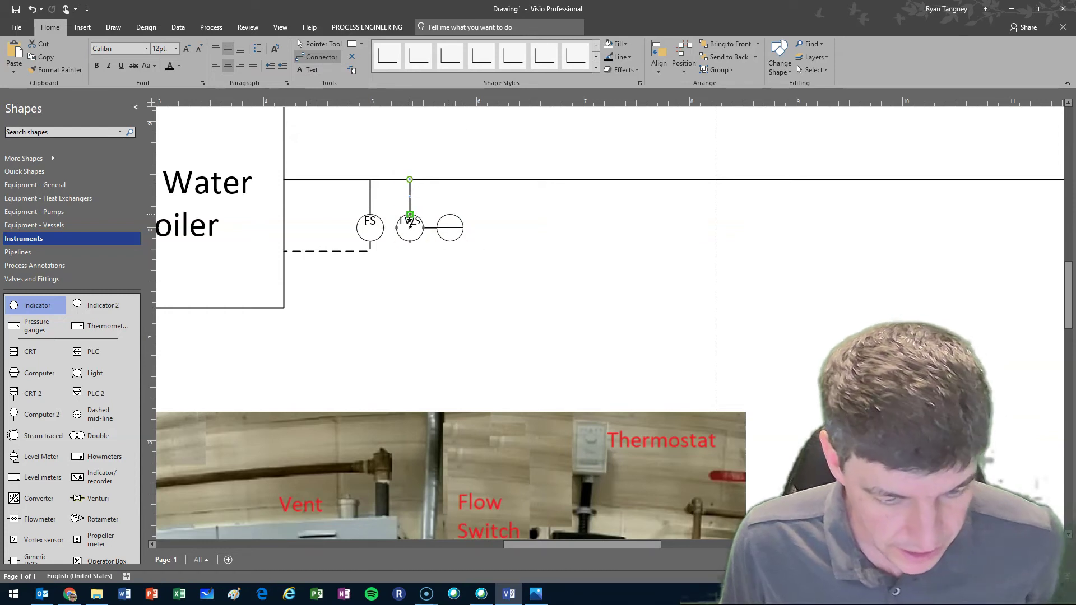
{"action": "left_click", "coordinate": [36, 252]}
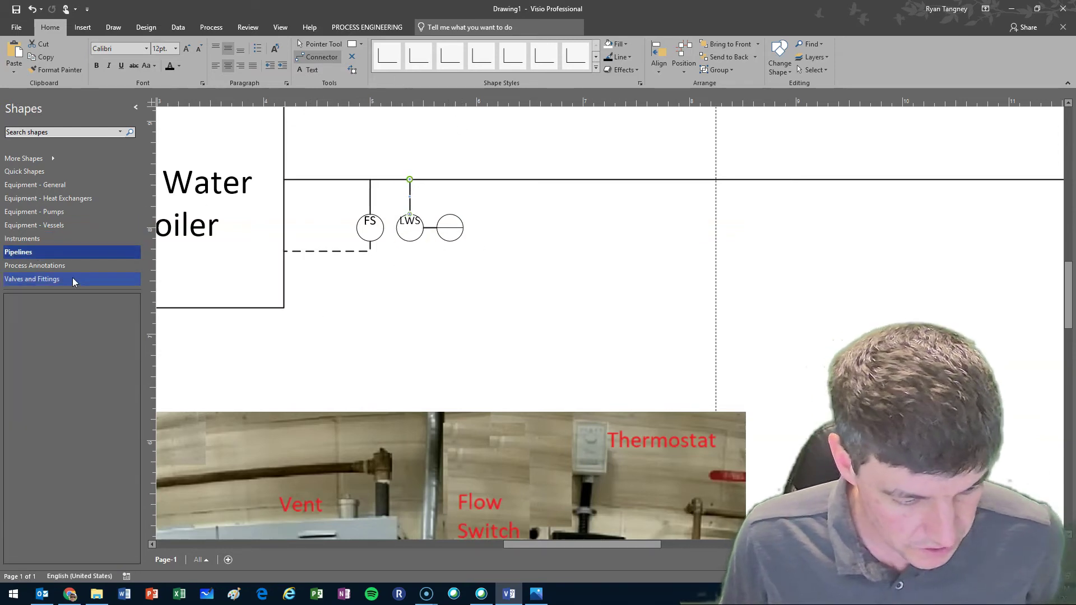
{"action": "left_click_drag", "start_coordinate": [19, 330], "coordinate": [410, 215]}
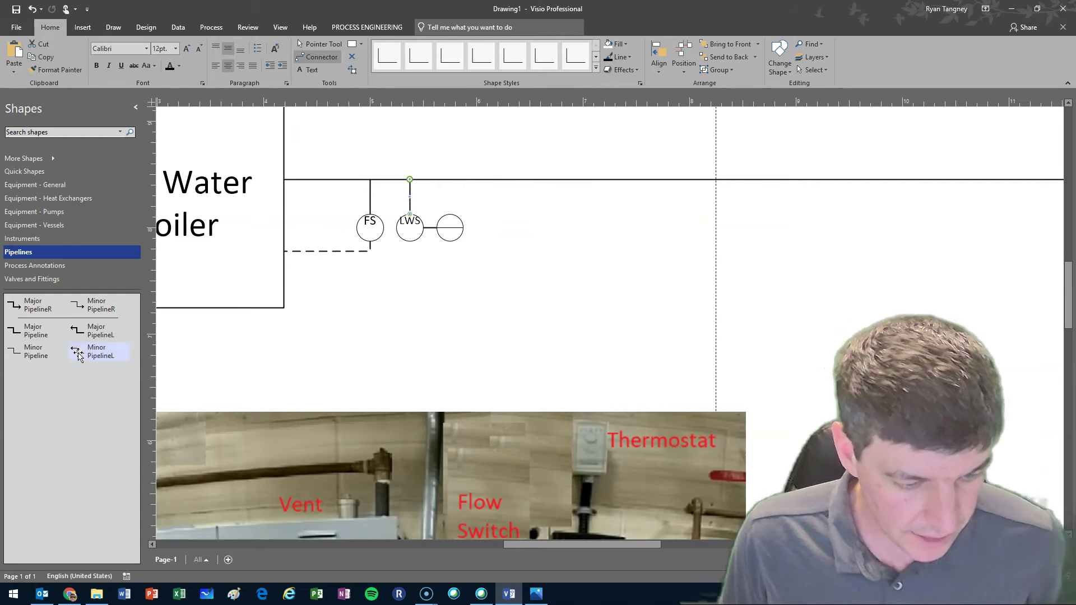
Draw an Electric 3 dashed signal line from the LWS bubble's bottom to the boiler's side
{"action": "left_click", "coordinate": [28, 239]}
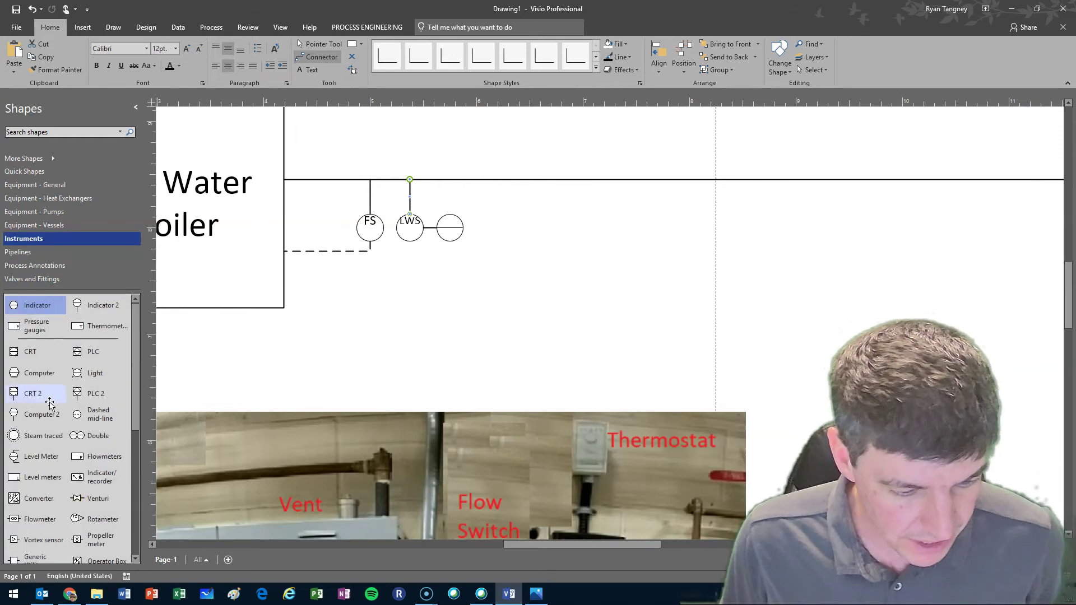
{"action": "scroll", "coordinate": [53, 393], "scroll_direction": "down", "scroll_amount": 5}
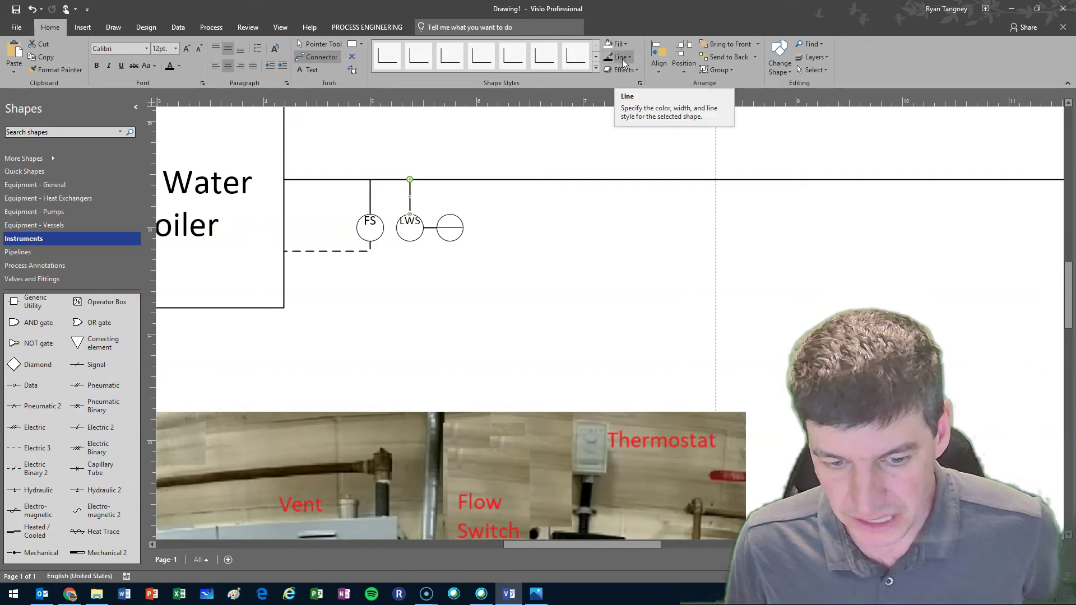
{"action": "left_click_drag", "start_coordinate": [29, 454], "coordinate": [464, 292]}
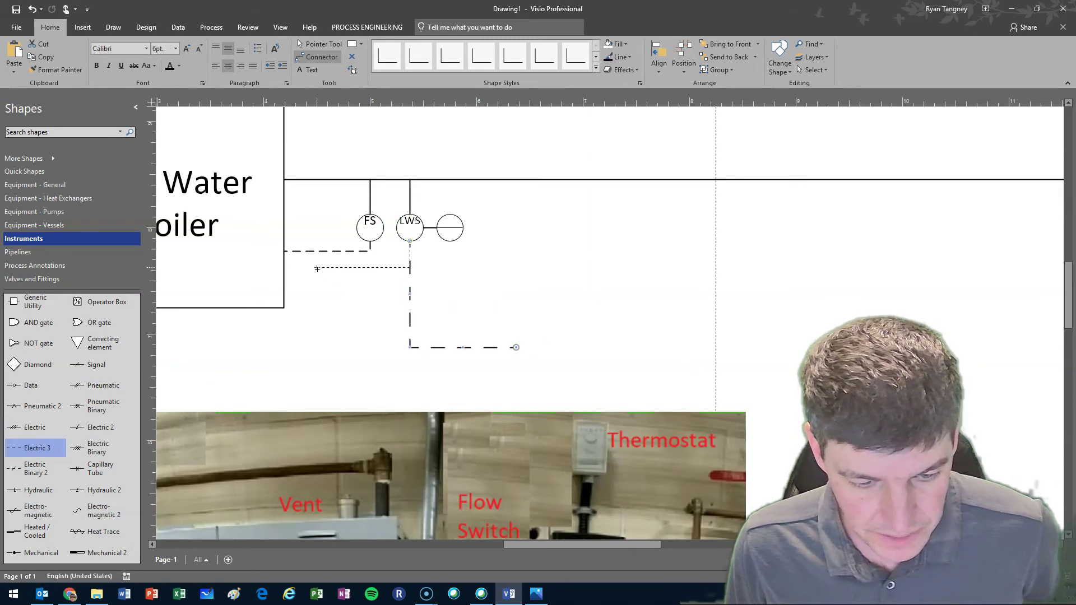
{"action": "left_click_drag", "start_coordinate": [317, 269], "coordinate": [283, 269]}
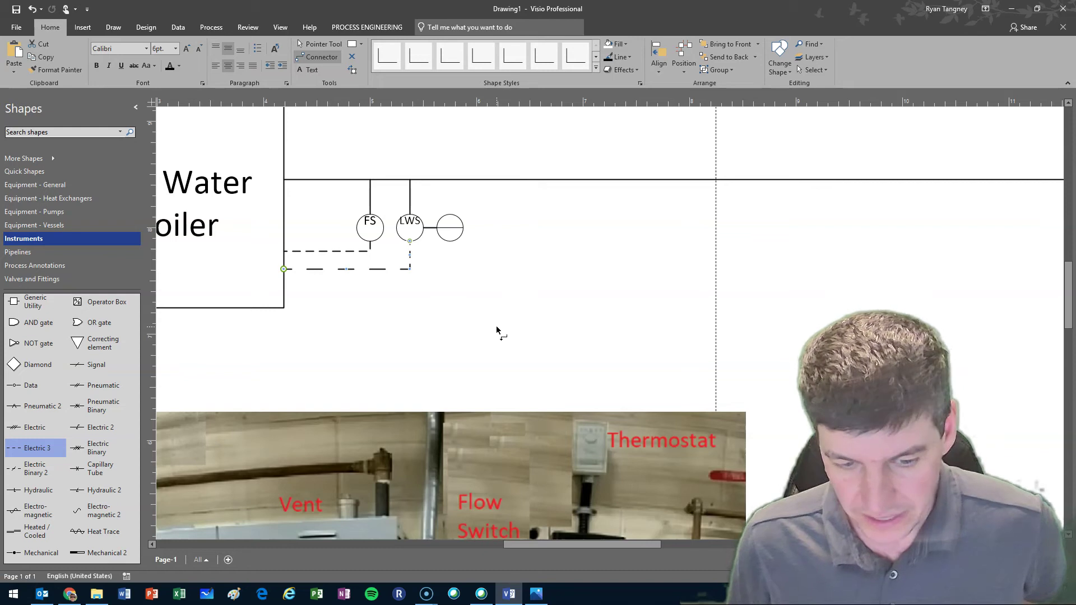
{"action": "left_click", "coordinate": [497, 331]}
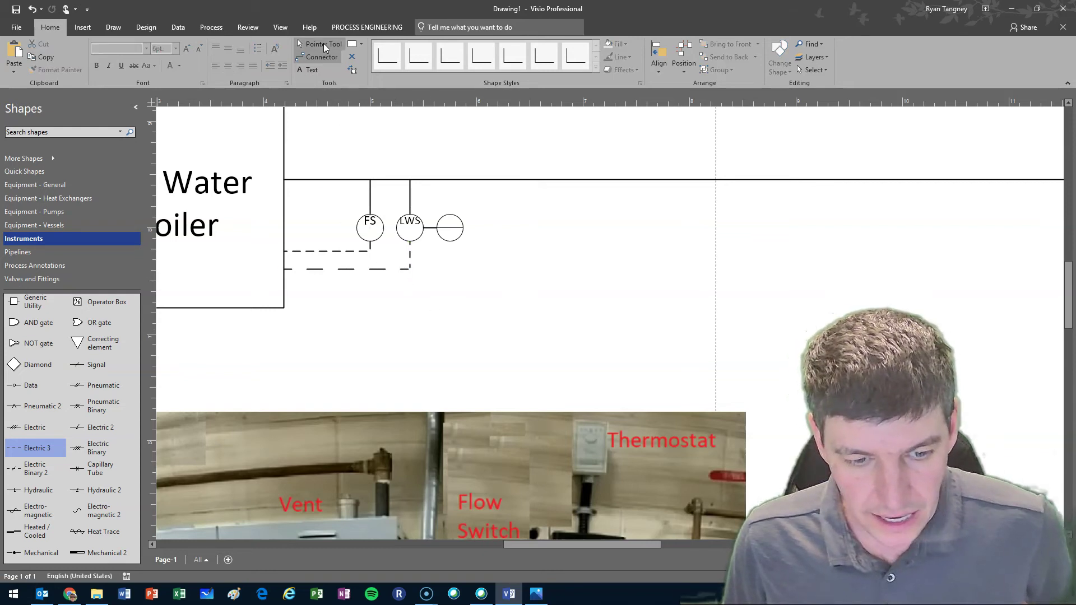
{"action": "left_click", "coordinate": [319, 56]}
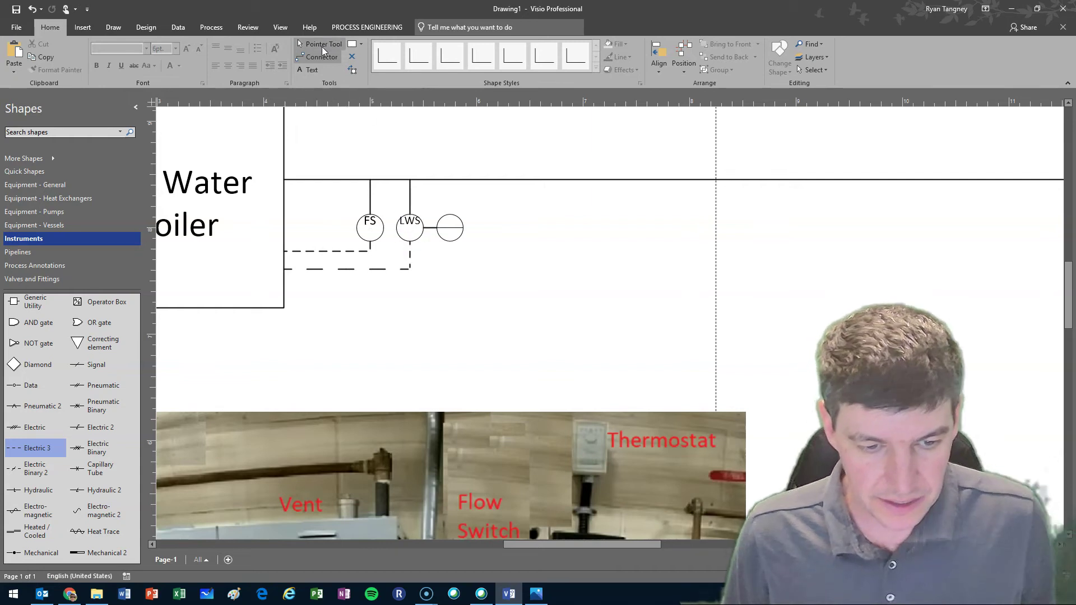
{"action": "left_click", "coordinate": [320, 44]}
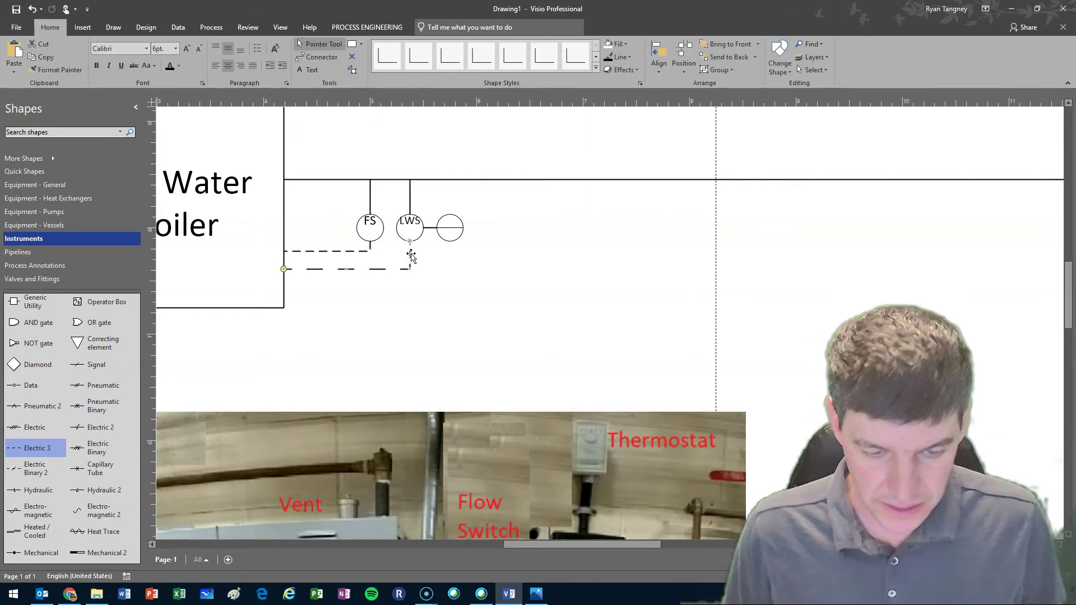
Delete the lower dashed line and draw a connector from LWS to the boiler edge
{"action": "left_click", "coordinate": [410, 258]}
{"action": "key", "text": "Delete"}
{"action": "left_click", "coordinate": [317, 58]}
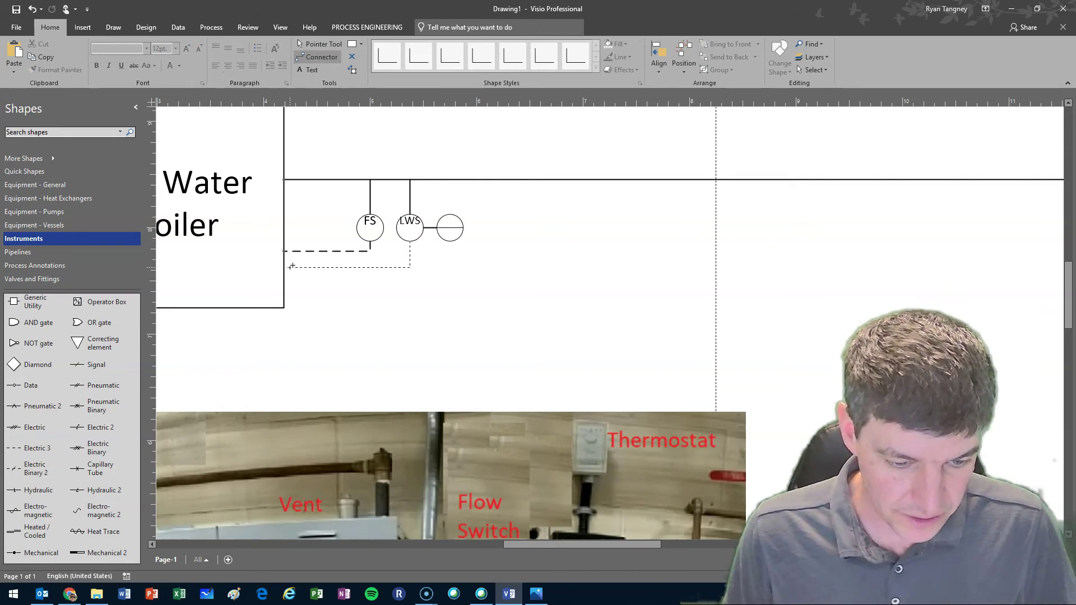
{"action": "left_click_drag", "start_coordinate": [292, 266], "coordinate": [285, 265]}
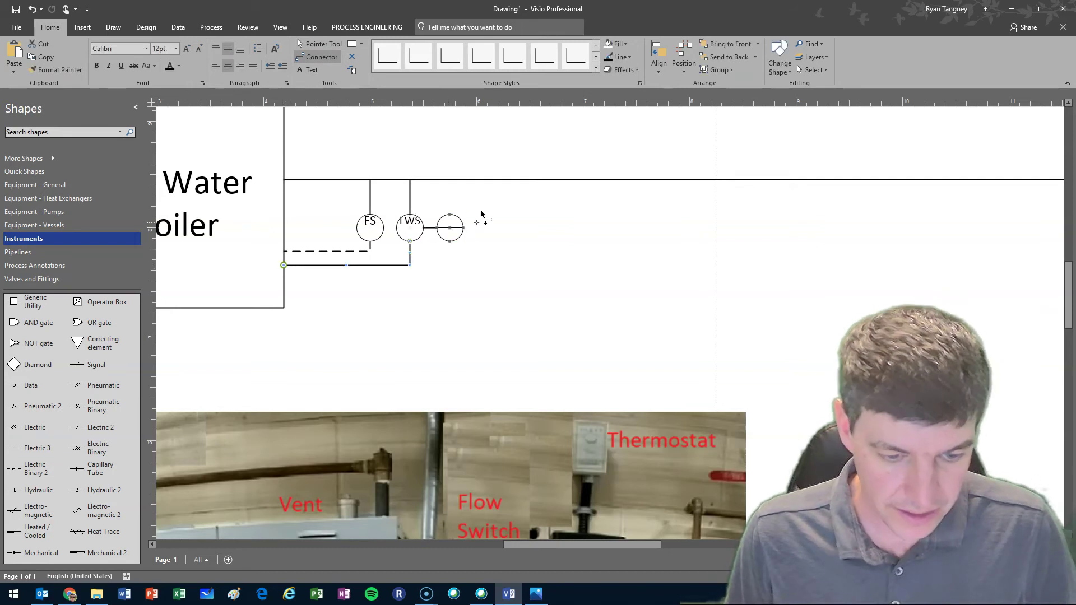
Try a dashed style on the LWS signal line, undo it, and link the third circle toward LWS
{"action": "left_click", "coordinate": [620, 57]}
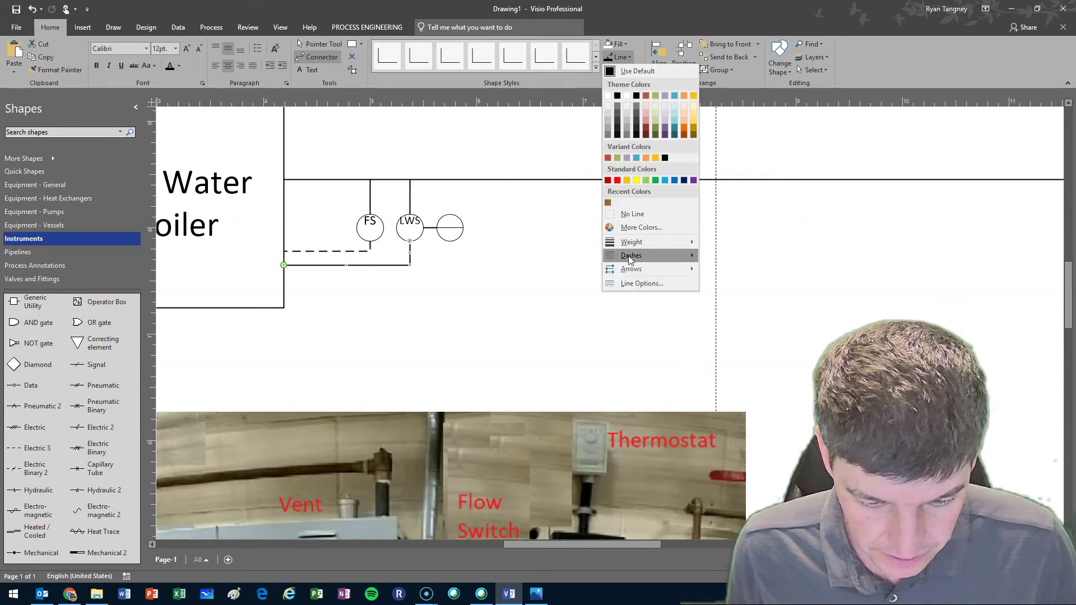
{"action": "mouse_move", "coordinate": [657, 261]}
{"action": "left_click", "coordinate": [738, 287]}
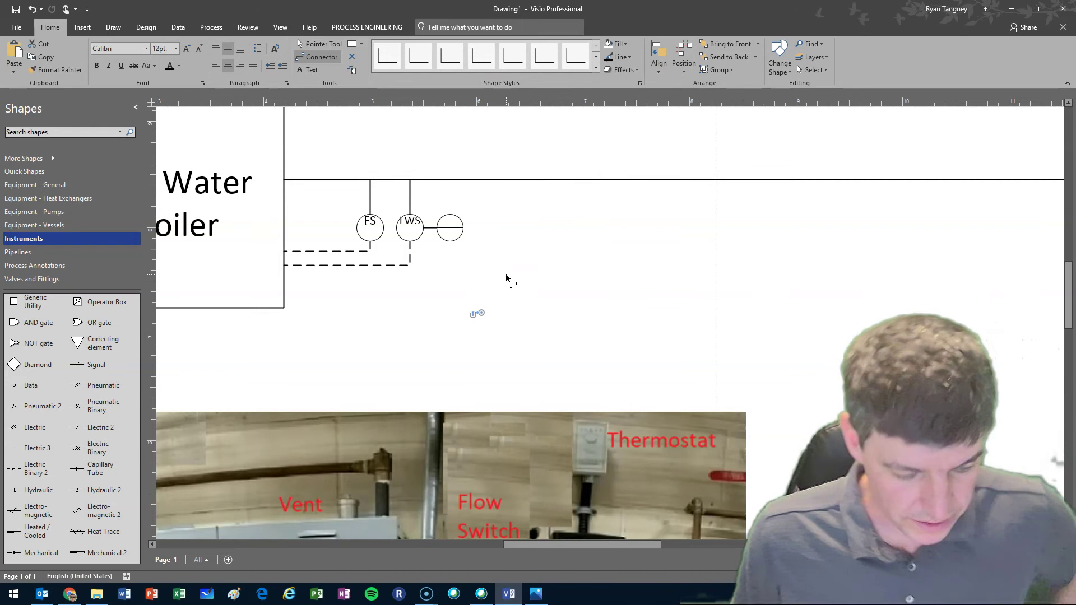
{"action": "key", "text": "ctrl+z"}
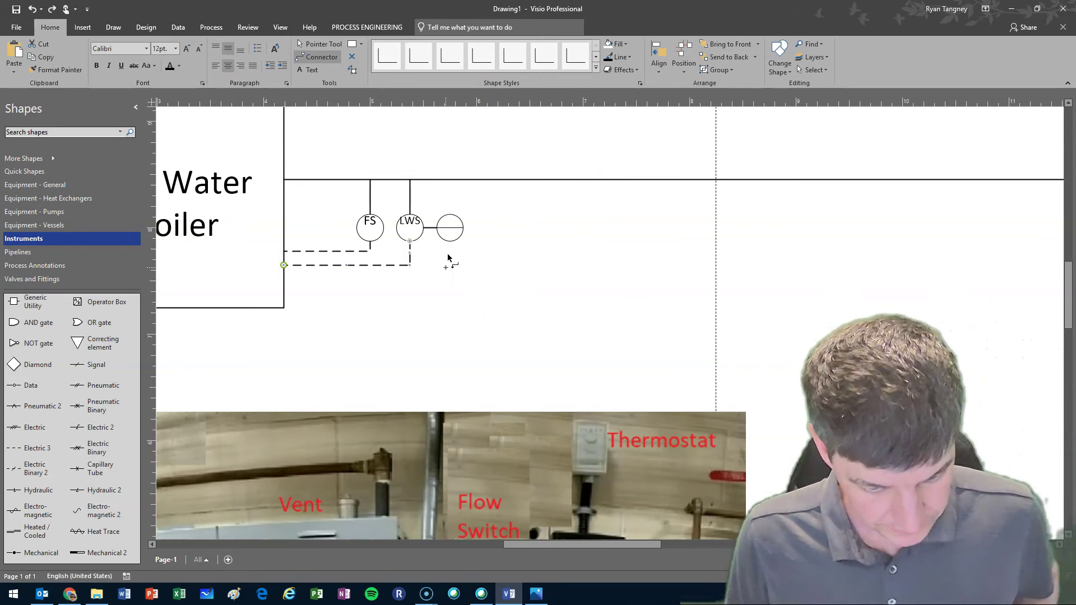
{"action": "left_click_drag", "start_coordinate": [462, 228], "coordinate": [424, 228]}
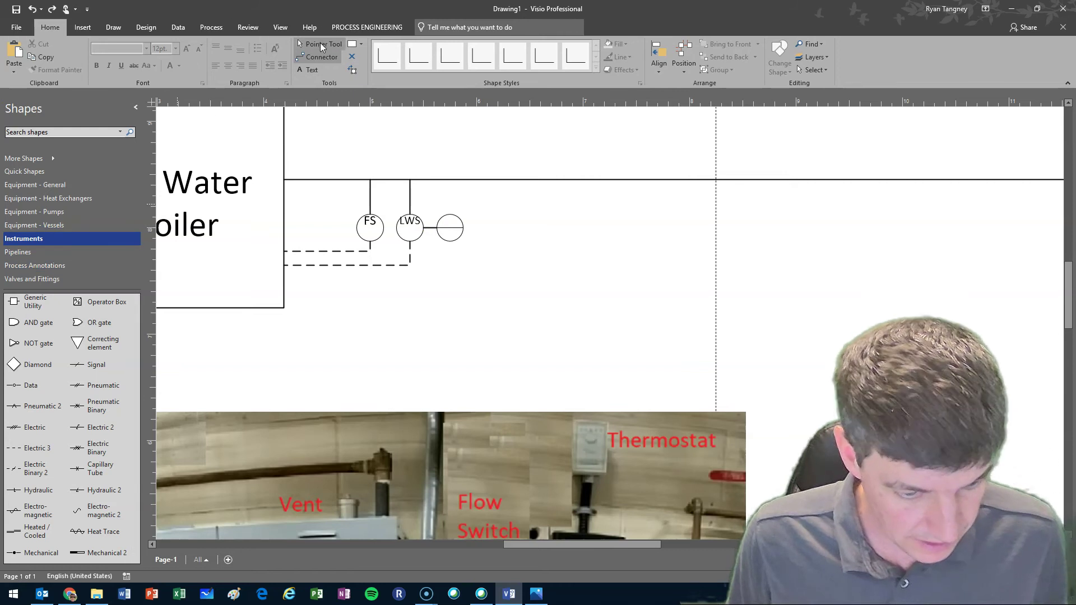
Set the third circle's instrument data to Local with instrument type TS
{"action": "left_click", "coordinate": [321, 44]}
{"action": "left_click", "coordinate": [453, 230]}
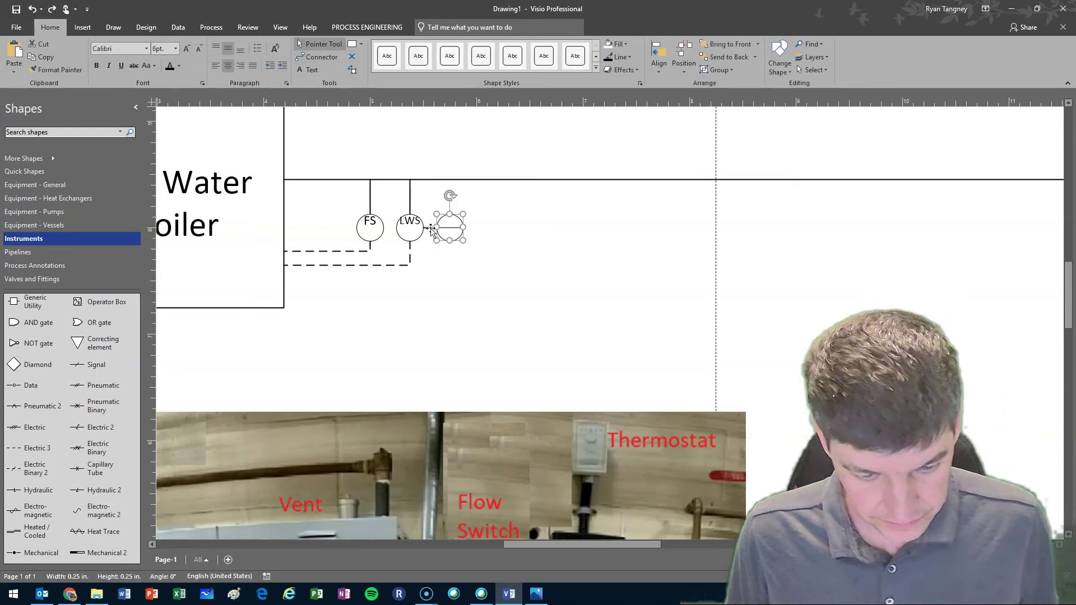
{"action": "left_click", "coordinate": [430, 228]}
{"action": "left_click", "coordinate": [457, 229]}
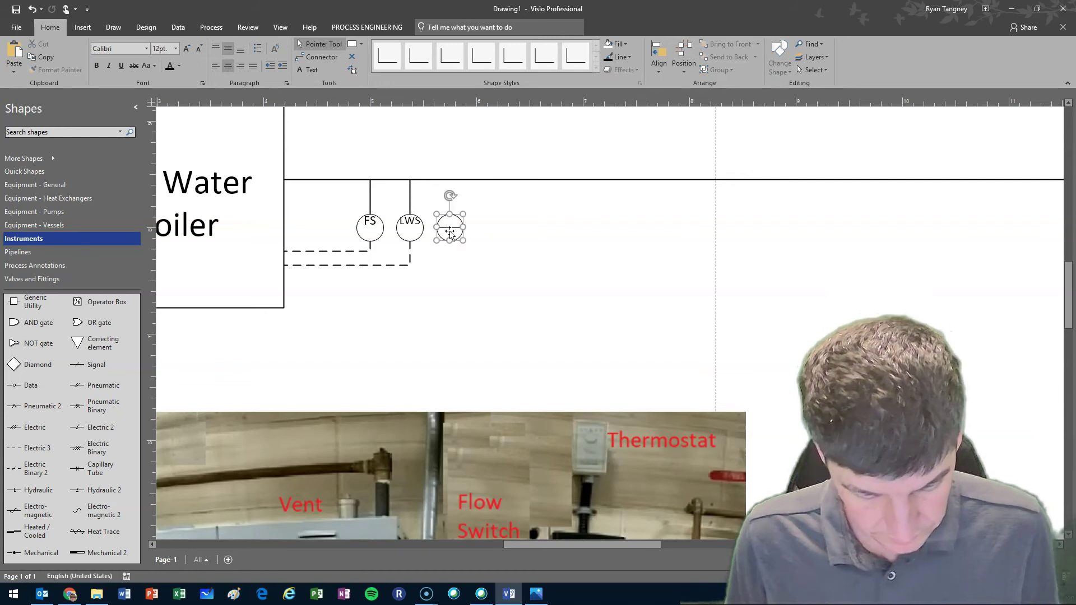
{"action": "right_click", "coordinate": [463, 229]}
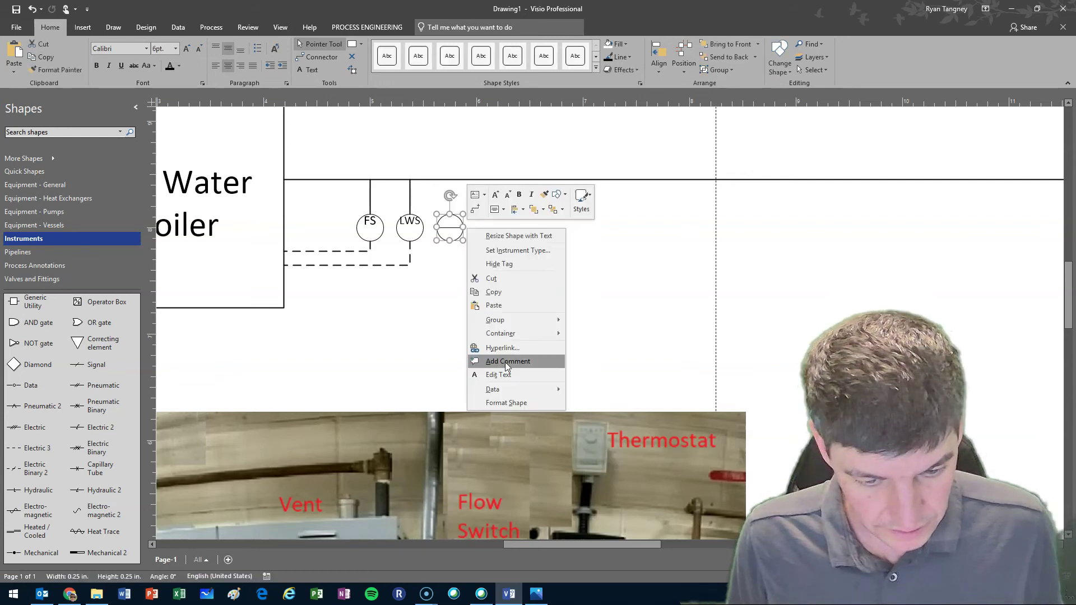
{"action": "left_click", "coordinate": [513, 251]}
{"action": "left_click", "coordinate": [508, 316]}
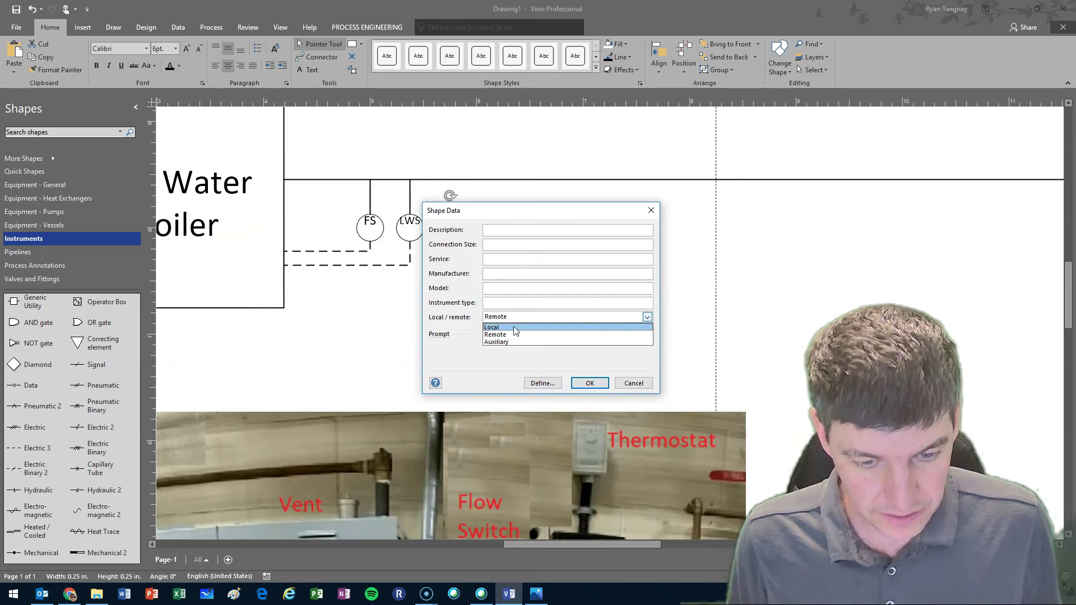
{"action": "left_click", "coordinate": [514, 330]}
{"action": "left_click", "coordinate": [513, 302]}
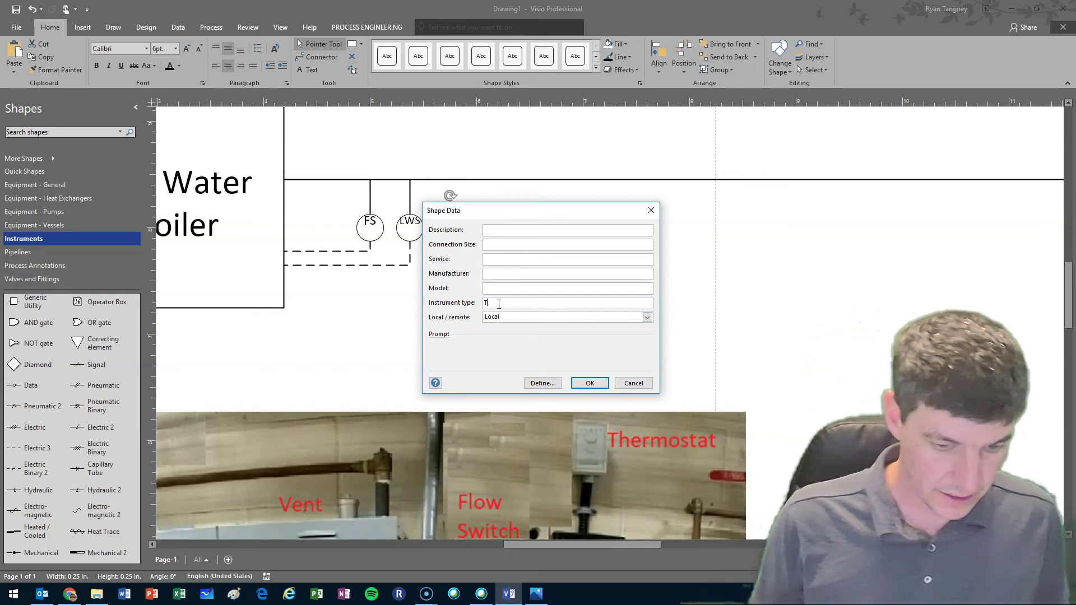
{"action": "type", "text": "TS"}
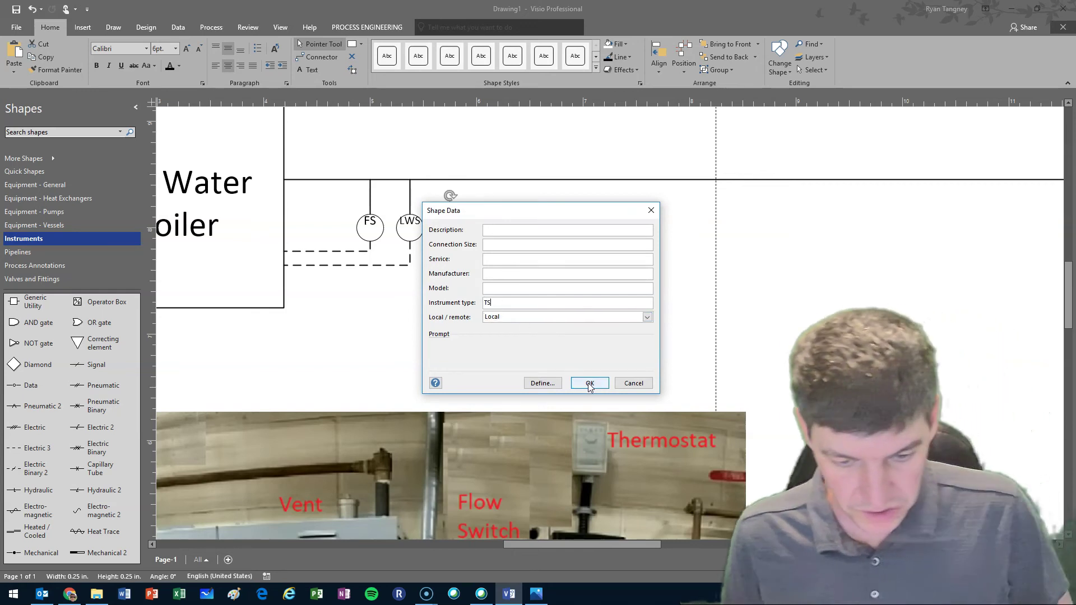
{"action": "left_click", "coordinate": [590, 383]}
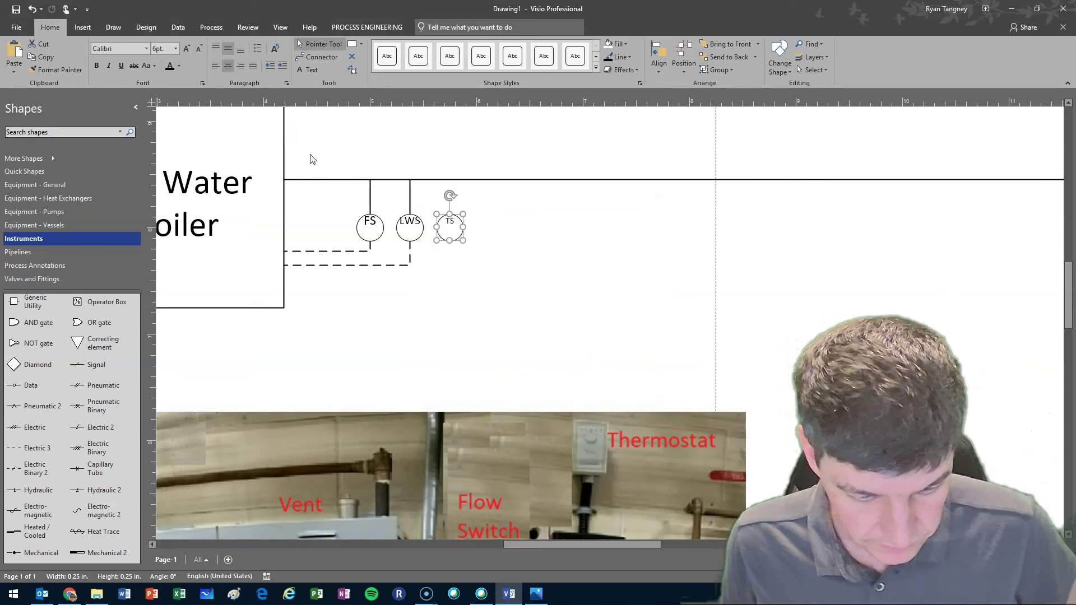
Adjust the TS label's font size
{"action": "left_click", "coordinate": [187, 48]}
{"action": "left_click", "coordinate": [185, 49]}
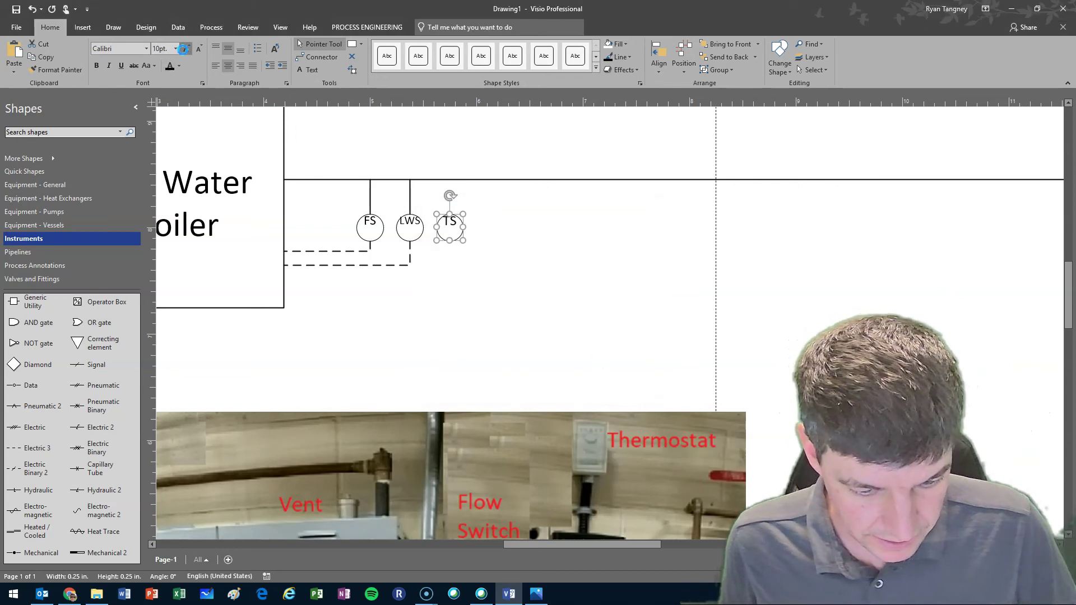
{"action": "left_click", "coordinate": [200, 50]}
{"action": "left_click", "coordinate": [200, 50]}
{"action": "left_click", "coordinate": [200, 50]}
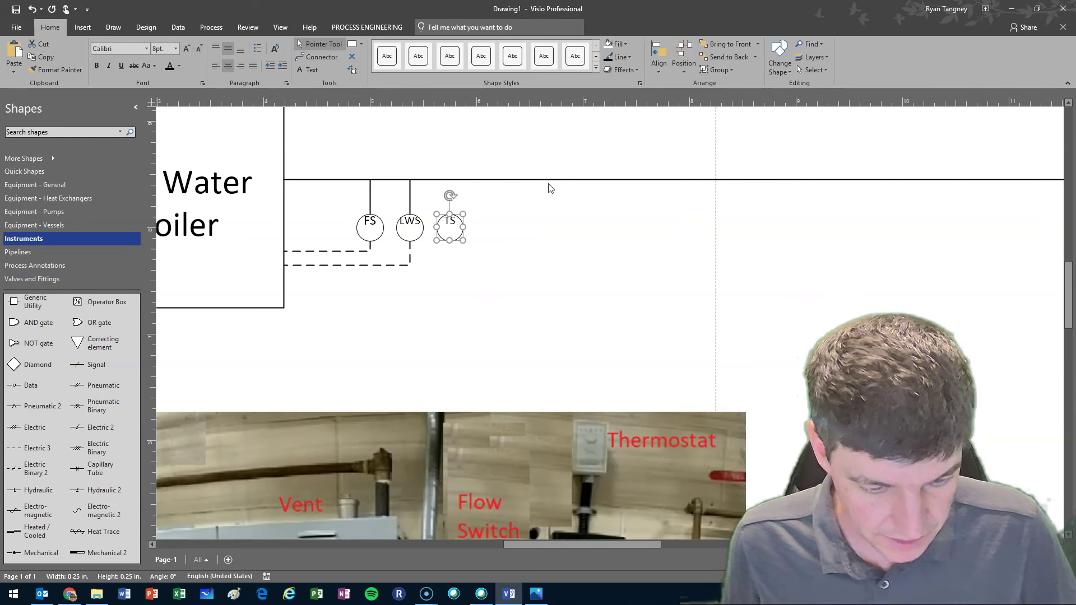
{"action": "left_click", "coordinate": [611, 247]}
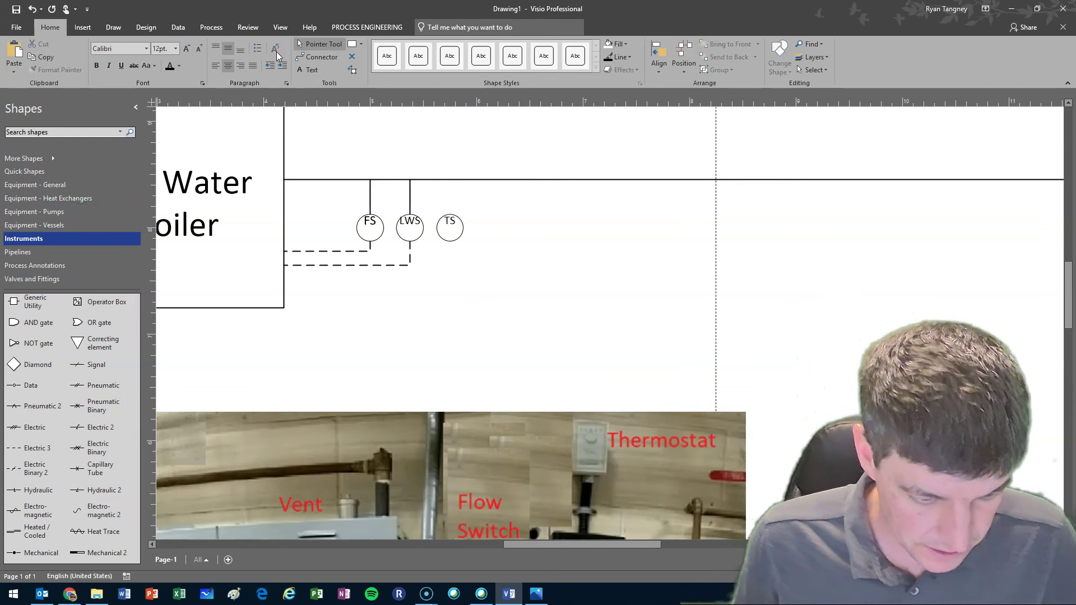
Connect TS up to the pipeline and run a dashed signal line to the boiler
{"action": "left_click", "coordinate": [317, 56]}
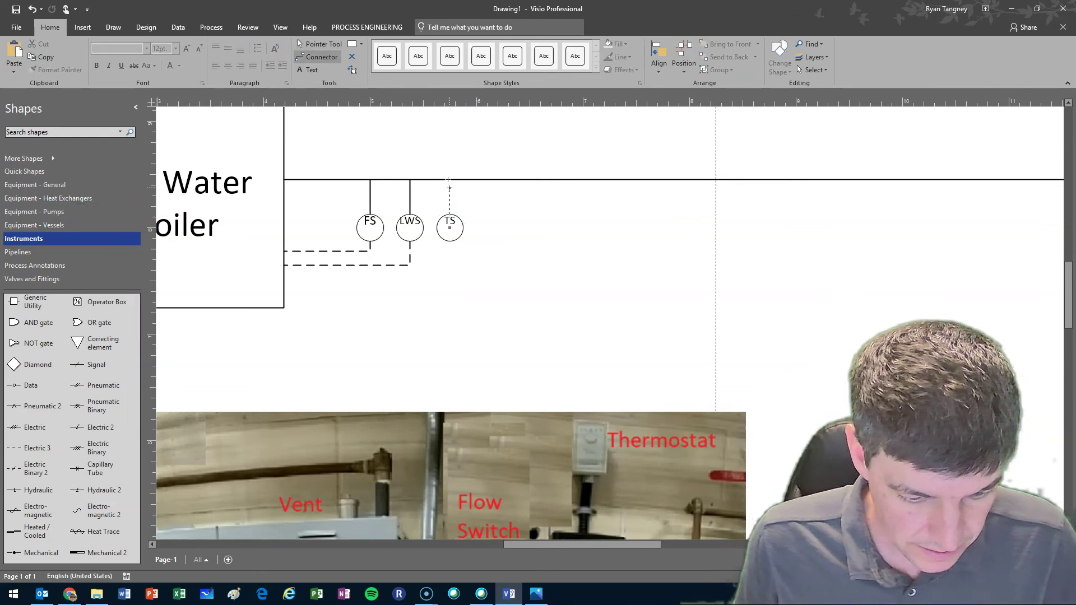
{"action": "left_click_drag", "start_coordinate": [450, 179], "coordinate": [449, 227]}
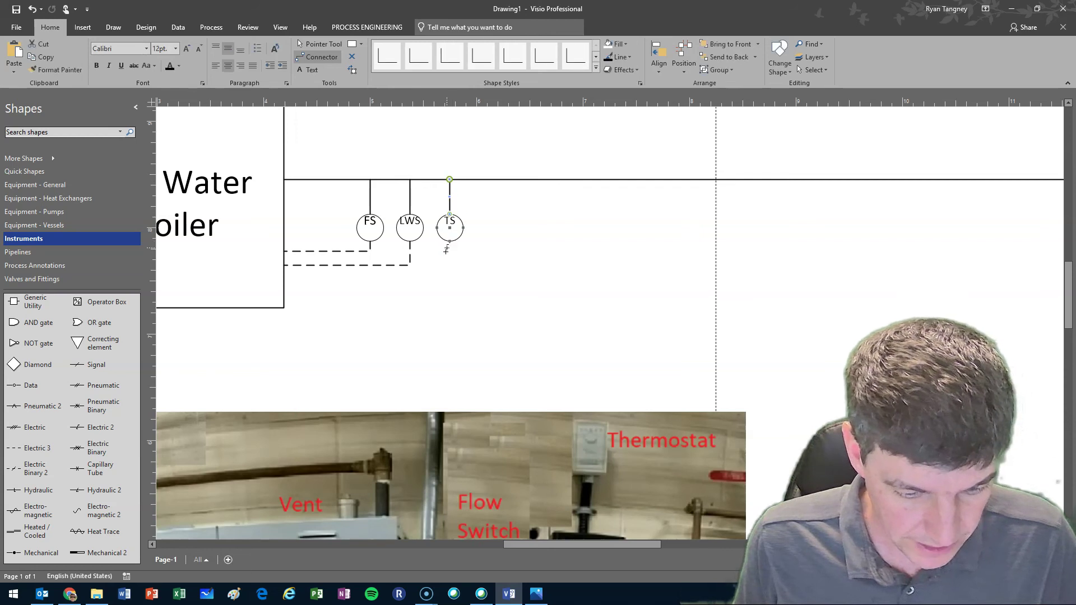
{"action": "left_click_drag", "start_coordinate": [316, 278], "coordinate": [284, 280]}
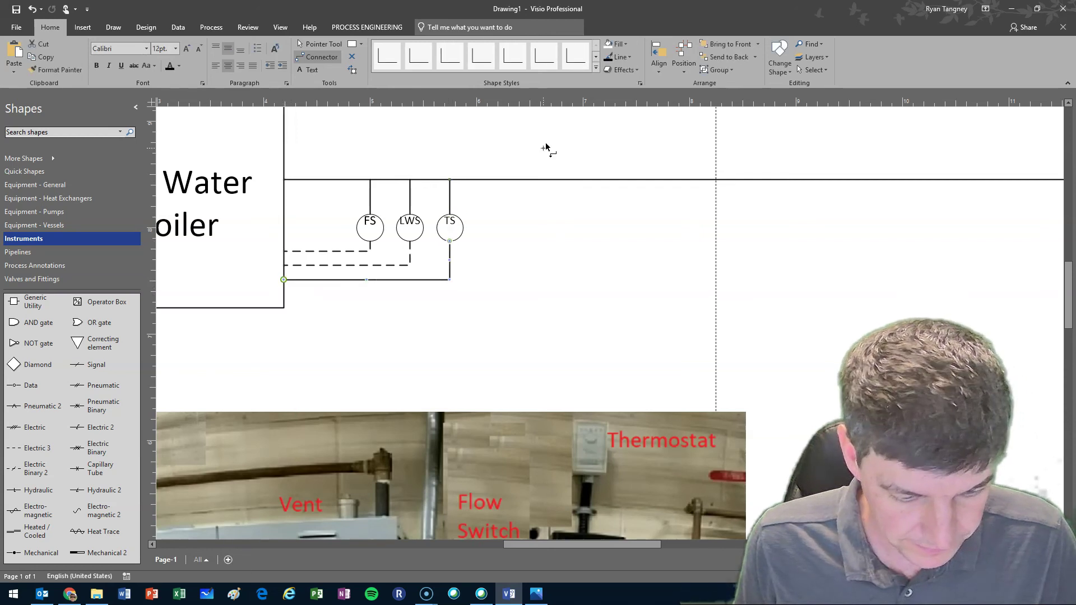
{"action": "left_click", "coordinate": [622, 56]}
{"action": "mouse_move", "coordinate": [639, 255]}
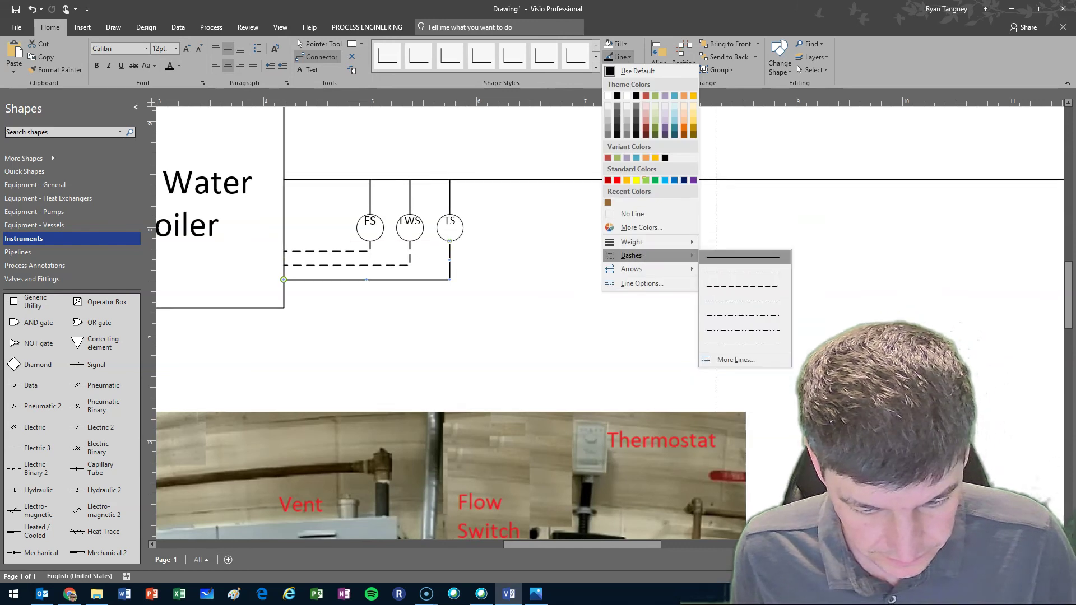
{"action": "left_click", "coordinate": [741, 287]}
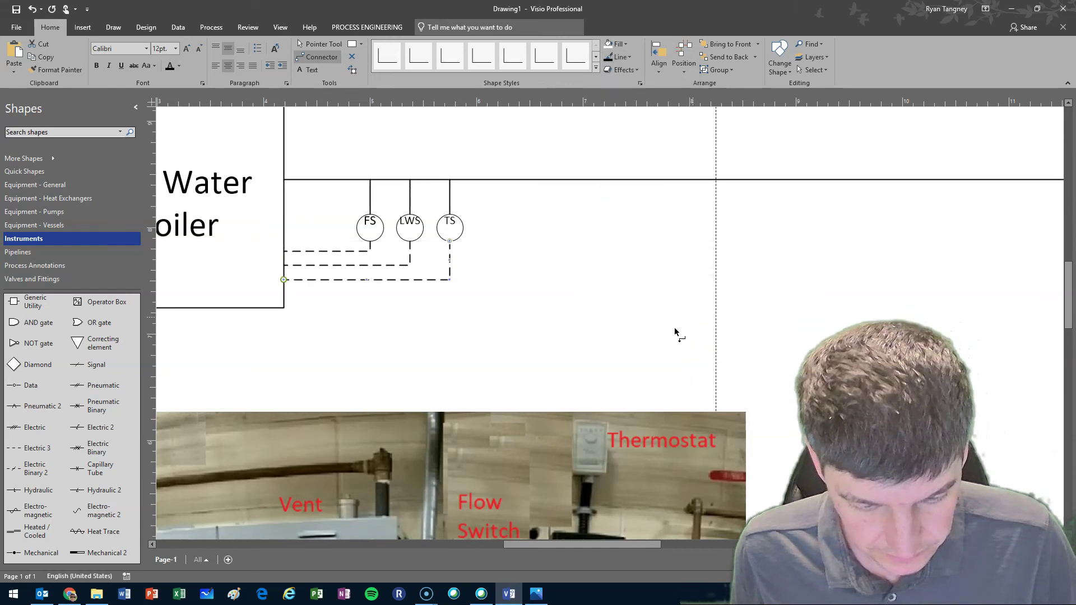
{"action": "left_click", "coordinate": [502, 271]}
{"action": "scroll", "coordinate": [473, 270], "scroll_direction": "down", "scroll_amount": 3}
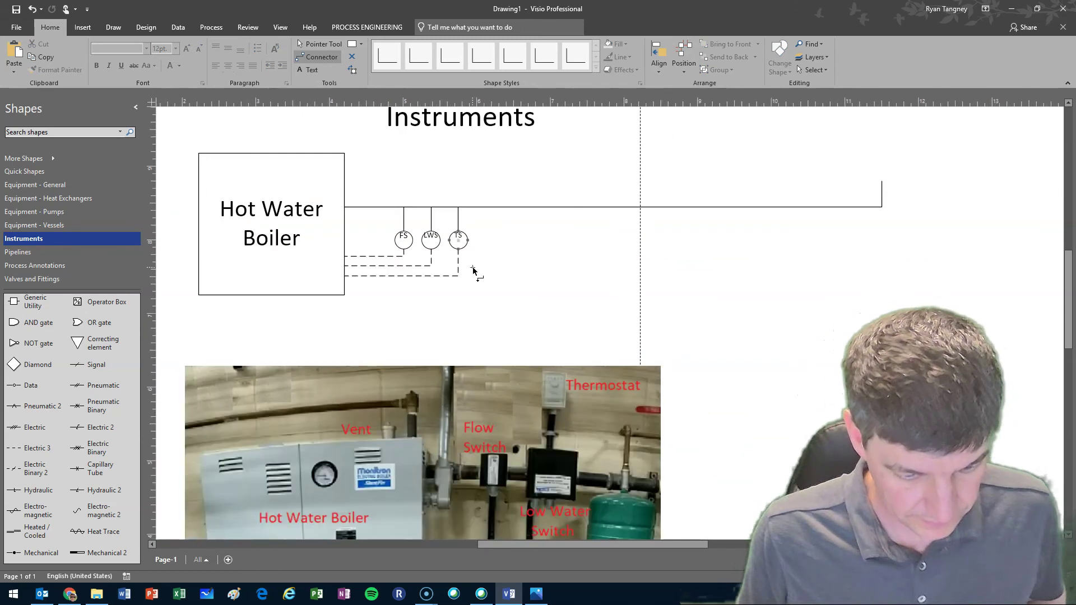